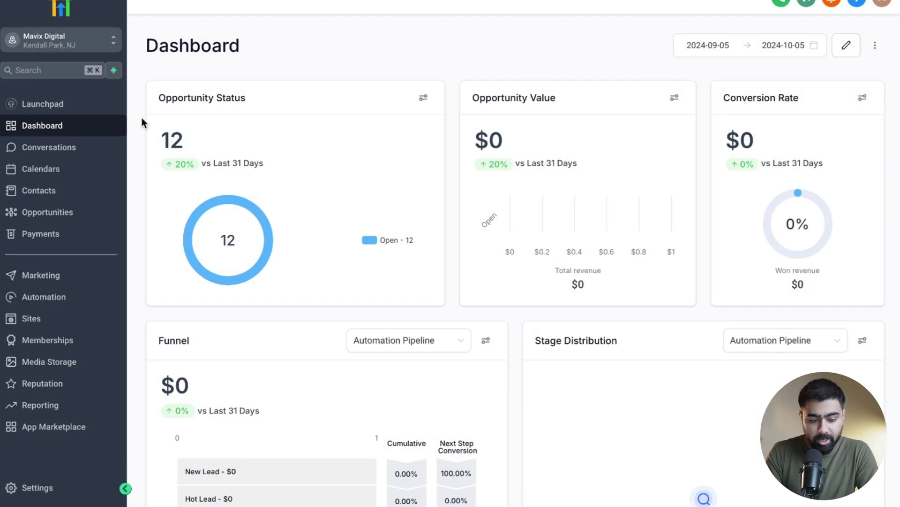
- Review the SMTP providers offered under Add Service in Email Services, then go to dedicated domain settings
left_click(21, 487)
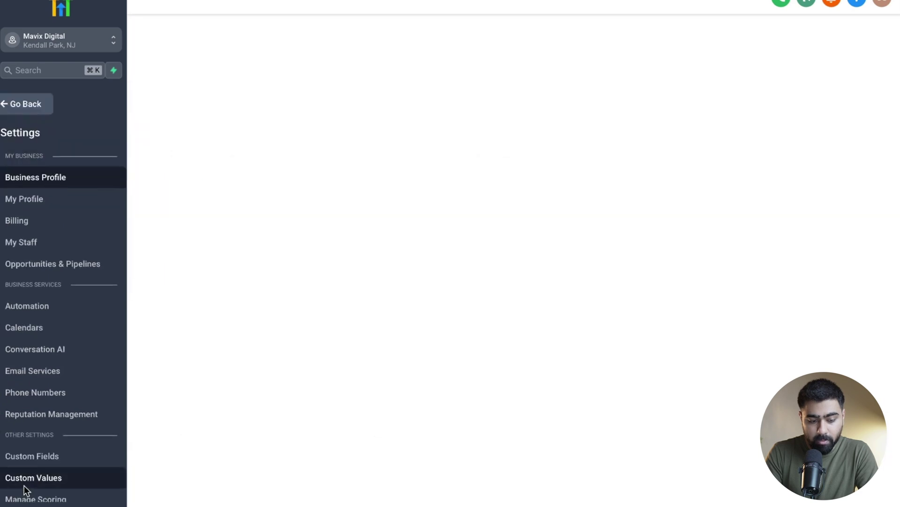
left_click(38, 375)
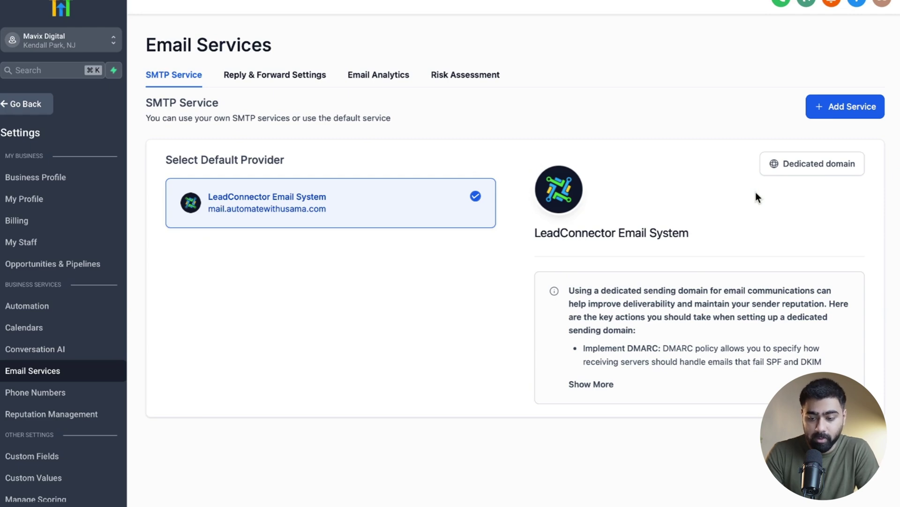
left_click(855, 108)
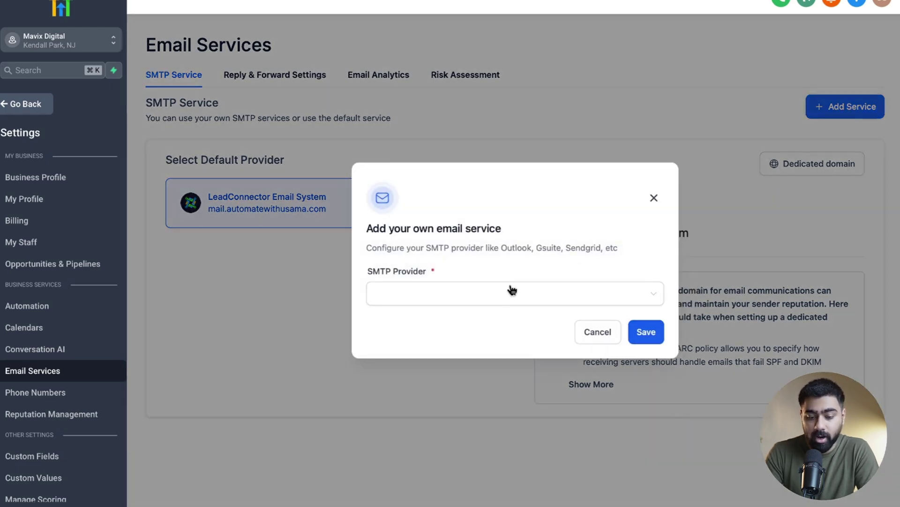
left_click(514, 286)
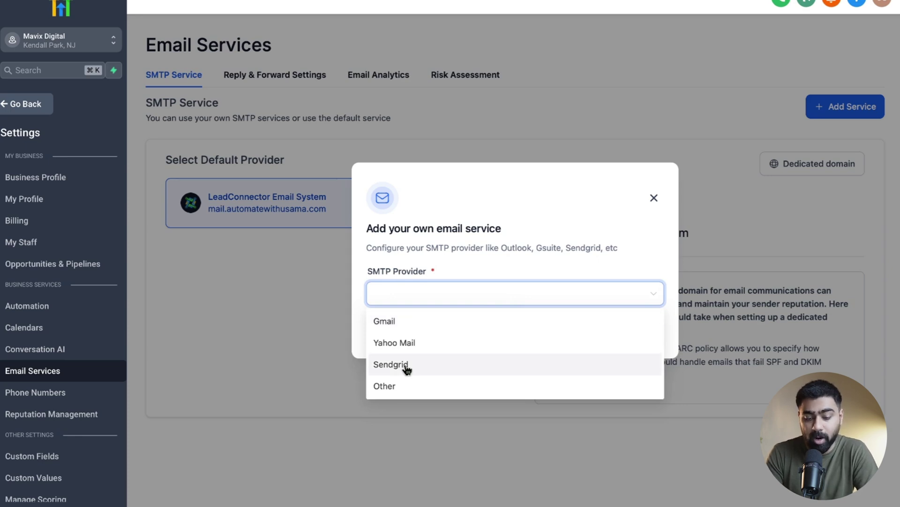
left_click(327, 258)
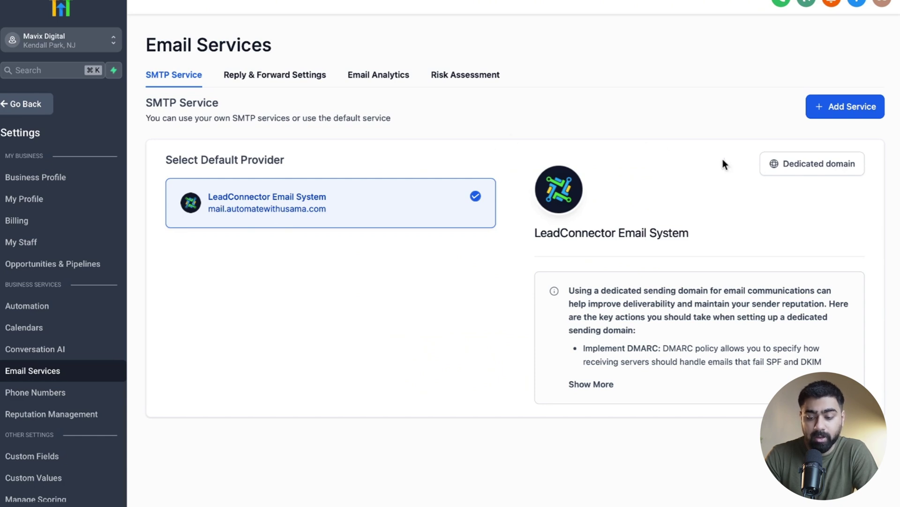
left_click(792, 170)
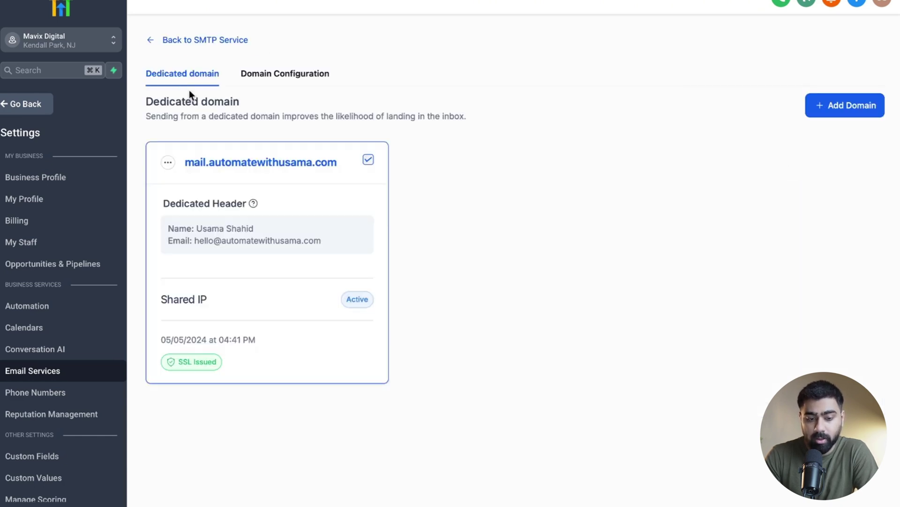
- Add and verify the domain mailing.automatewithusa.com, then return to the SMTP Service page
left_click(849, 112)
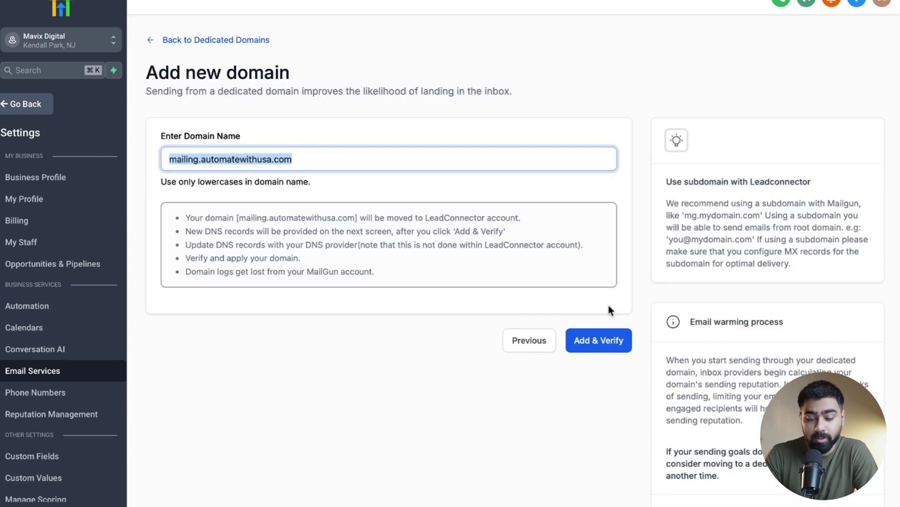
left_click(607, 341)
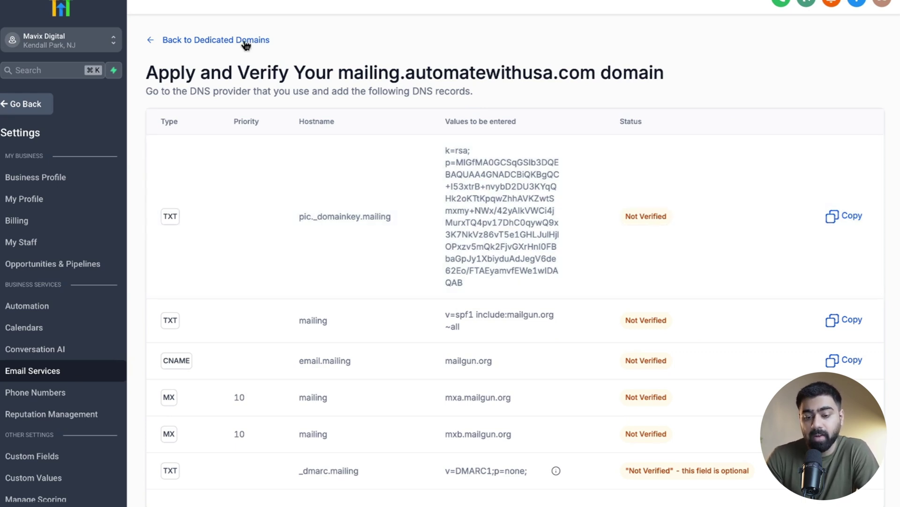
left_click(245, 42)
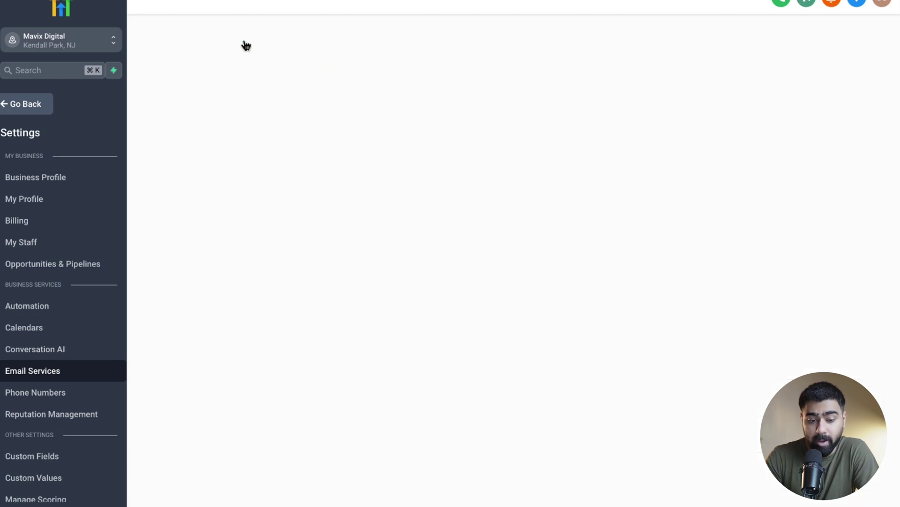
left_click_drag(353, 162, 135, 161)
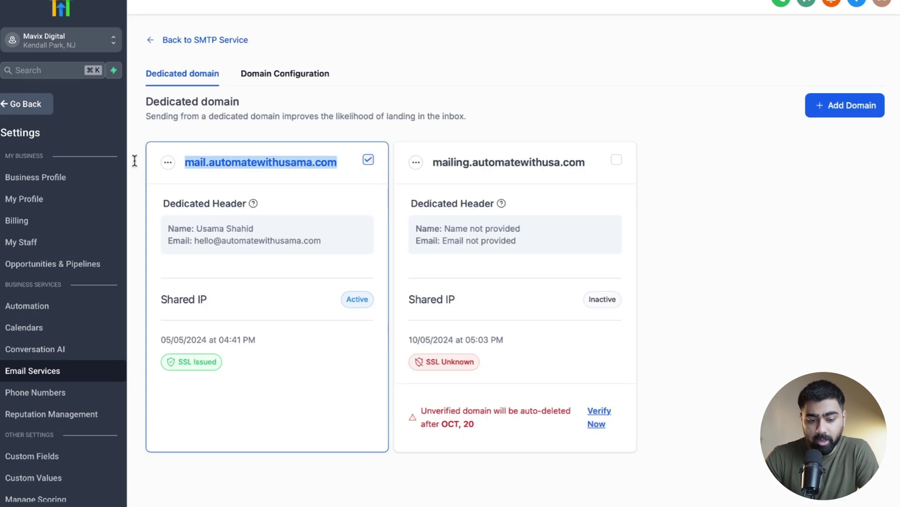
left_click(186, 41)
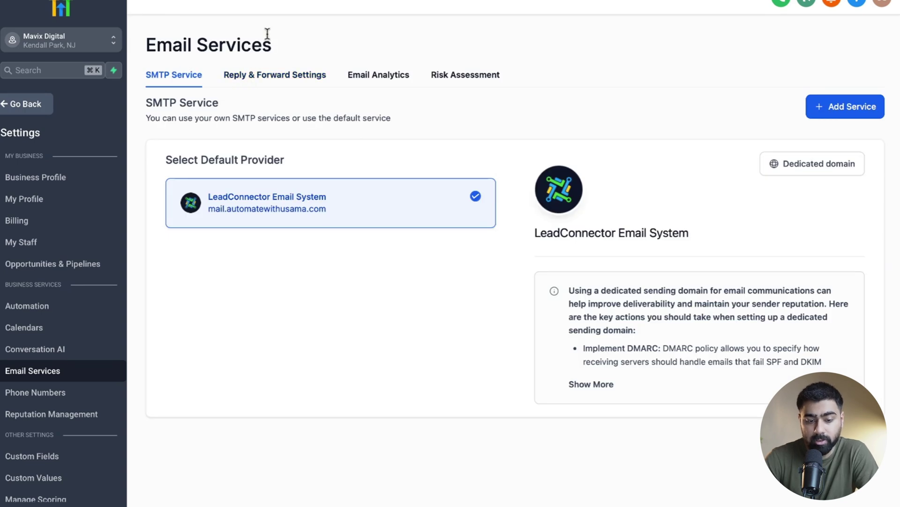
- Show Reply & Forward Settings and place the cursor in the empty Reply Address field
left_click(263, 78)
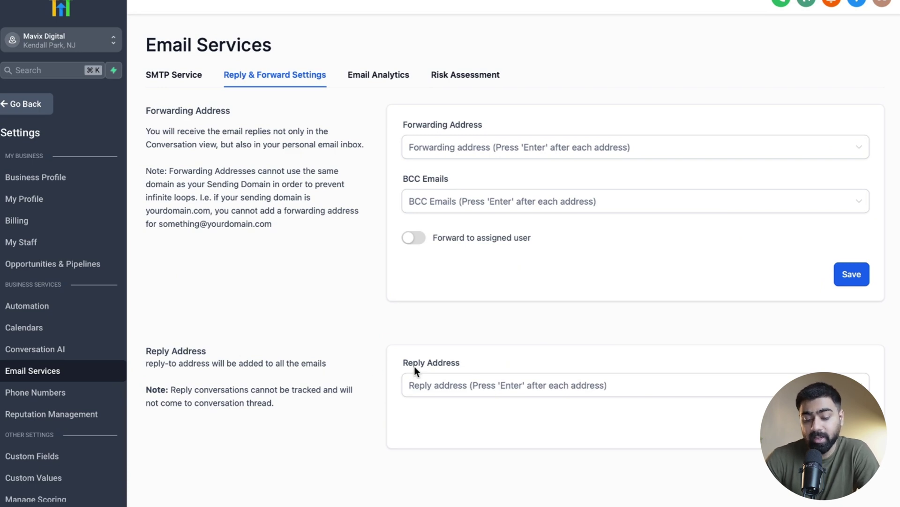
left_click(427, 384)
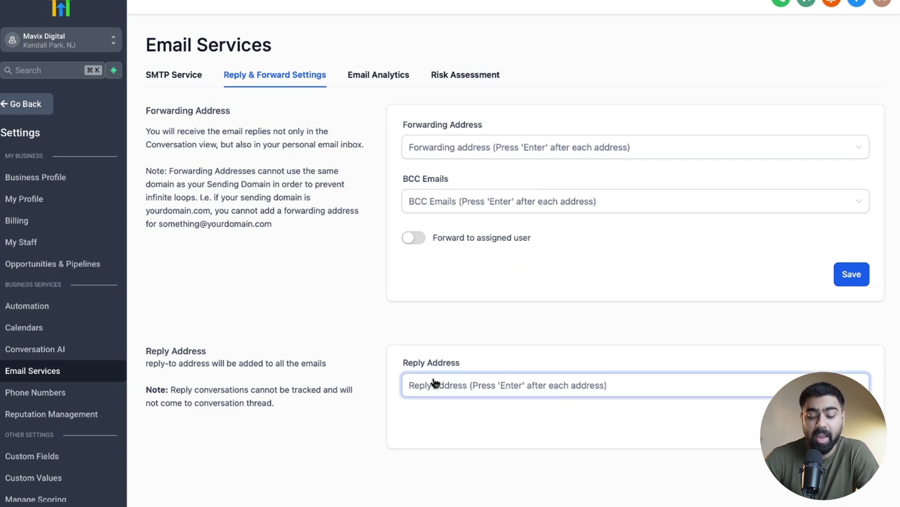
left_click(486, 384)
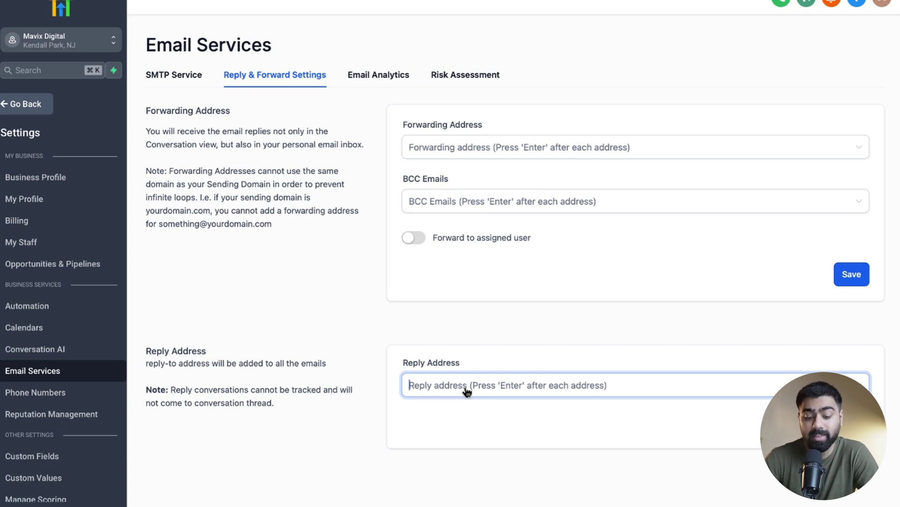
- Send the reply 'Test' in the Hi there email conversation
left_click(43, 103)
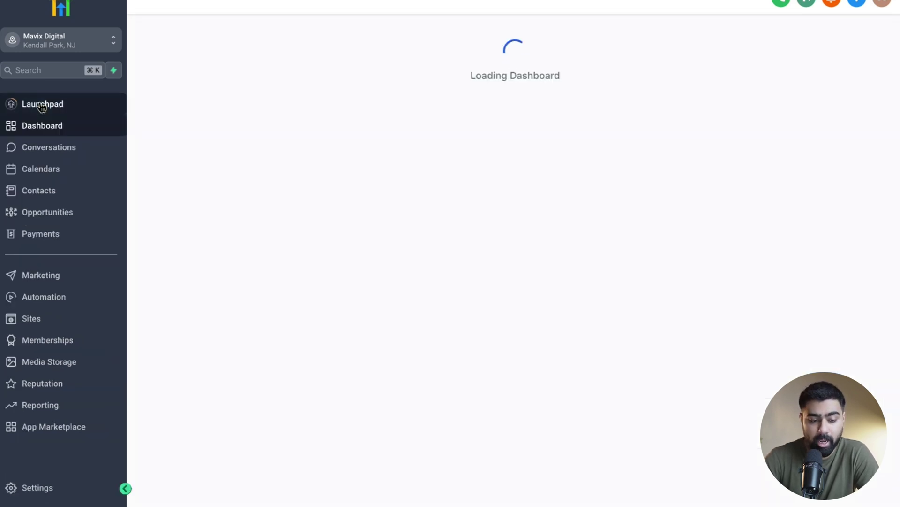
left_click(54, 147)
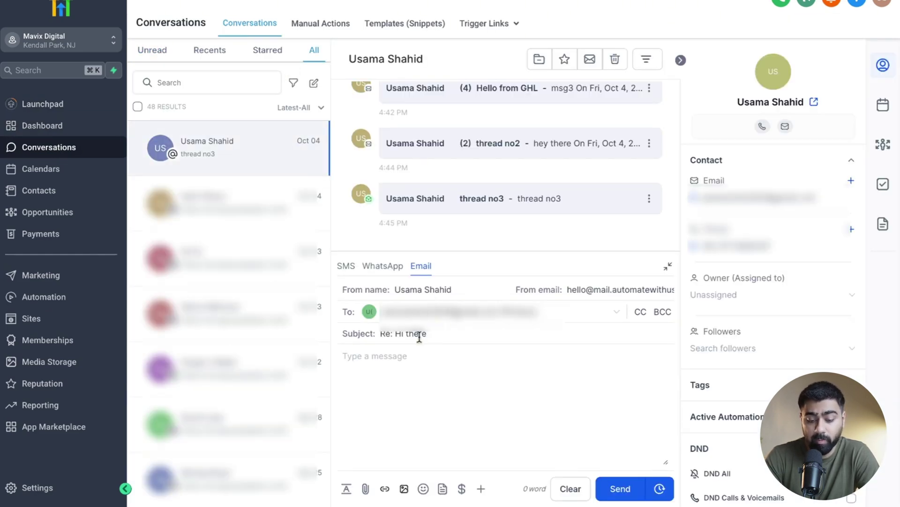
left_click(410, 359)
type("Test")
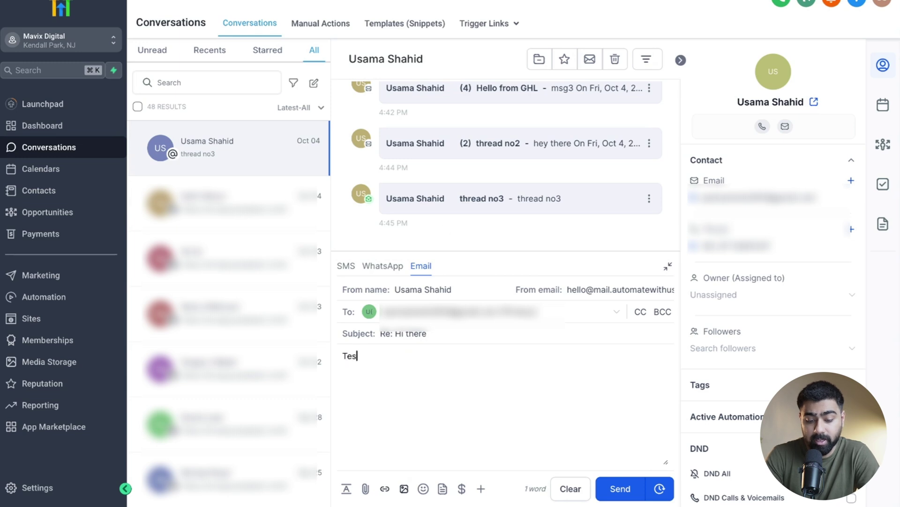
left_click(620, 488)
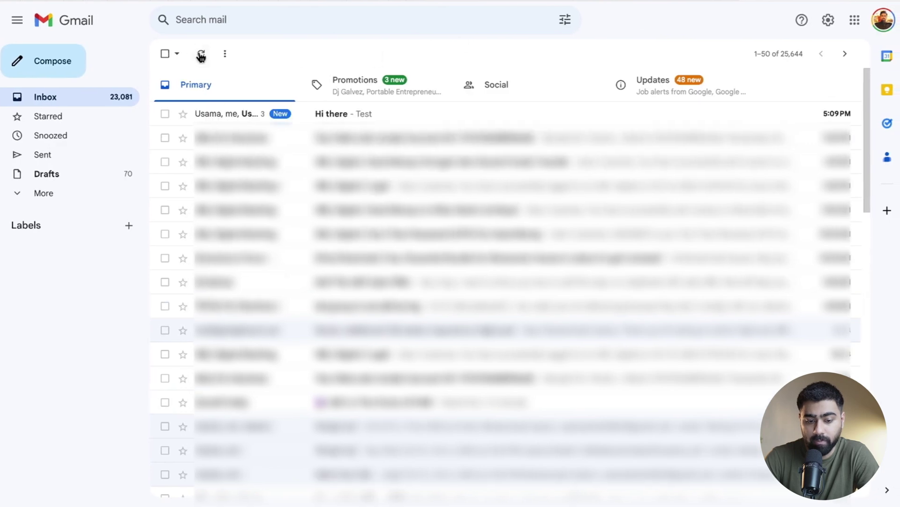
- Open the Hi there reply in Gmail and inspect its sender and reply-to addresses
left_click(202, 53)
left_click(235, 115)
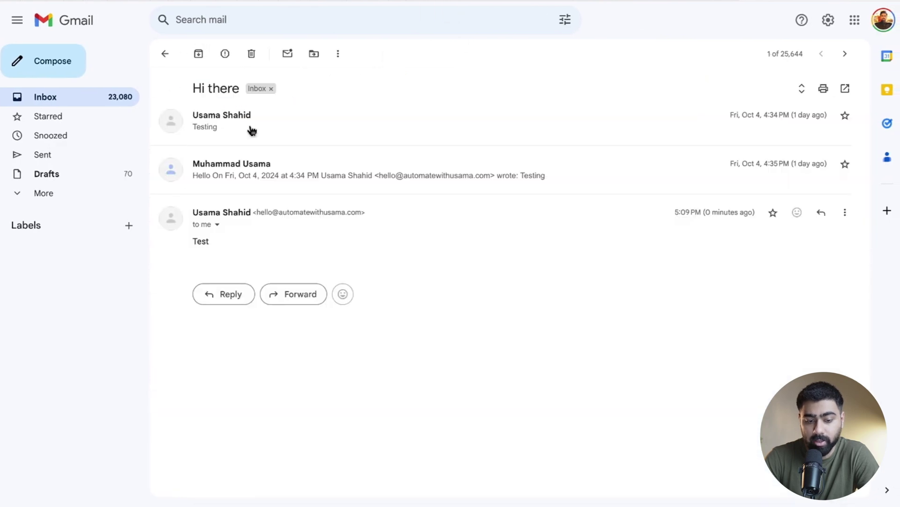
left_click(217, 225)
left_click_drag(255, 214, 360, 213)
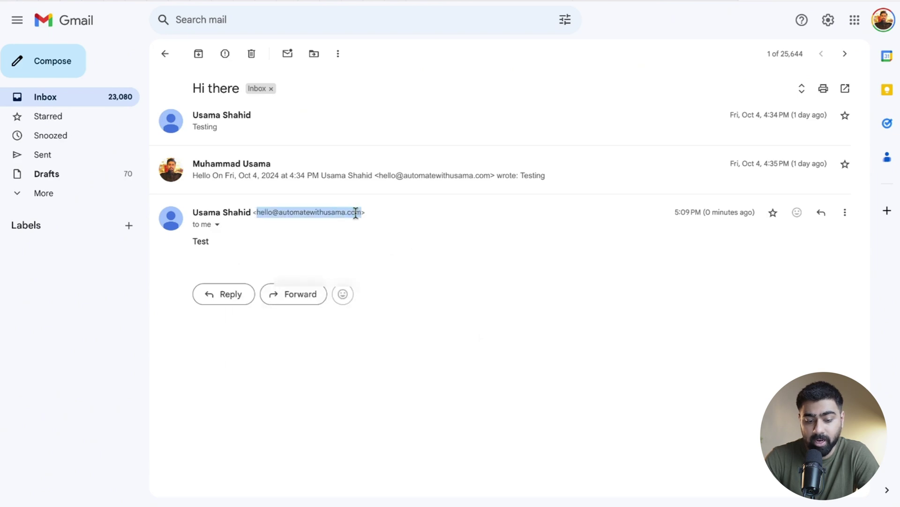
left_click(217, 225)
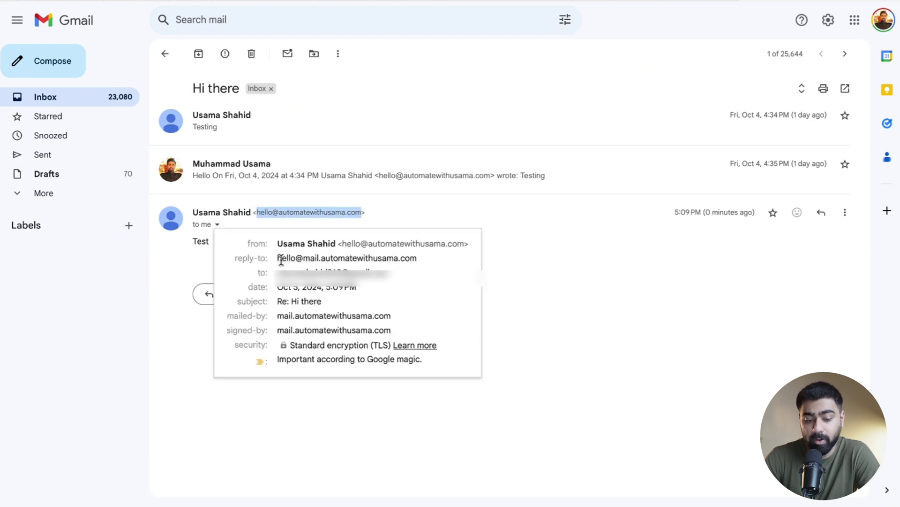
left_click_drag(275, 258, 415, 254)
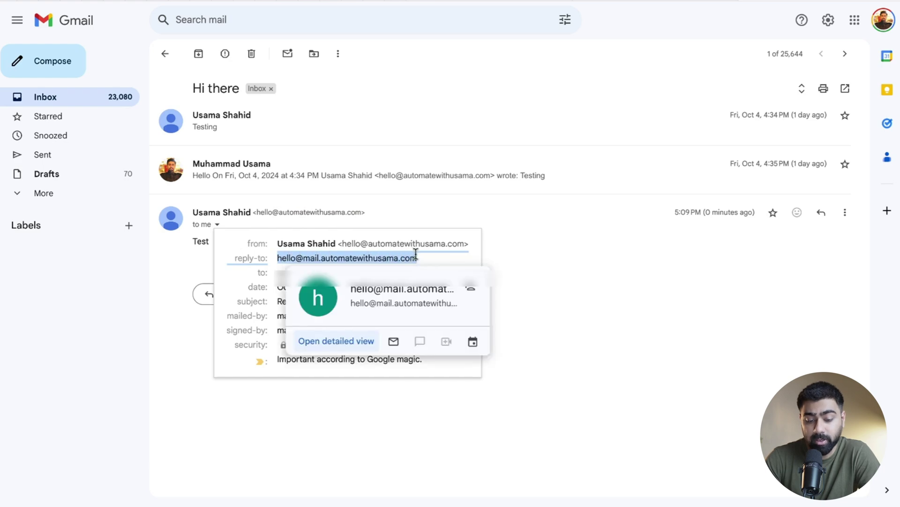
left_click(345, 257)
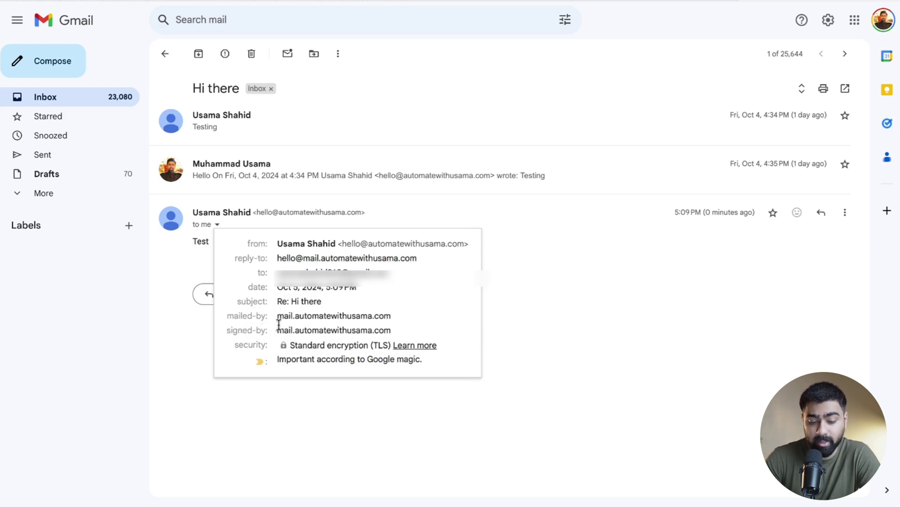
- Confirm the reply was mailed by mail.automatewithusama.com under the root sender domain
left_click_drag(277, 315, 415, 315)
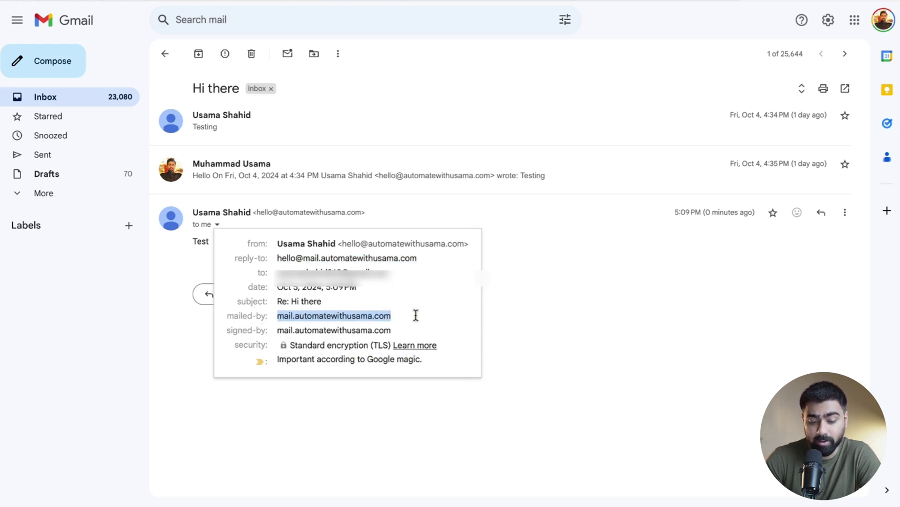
left_click(416, 315)
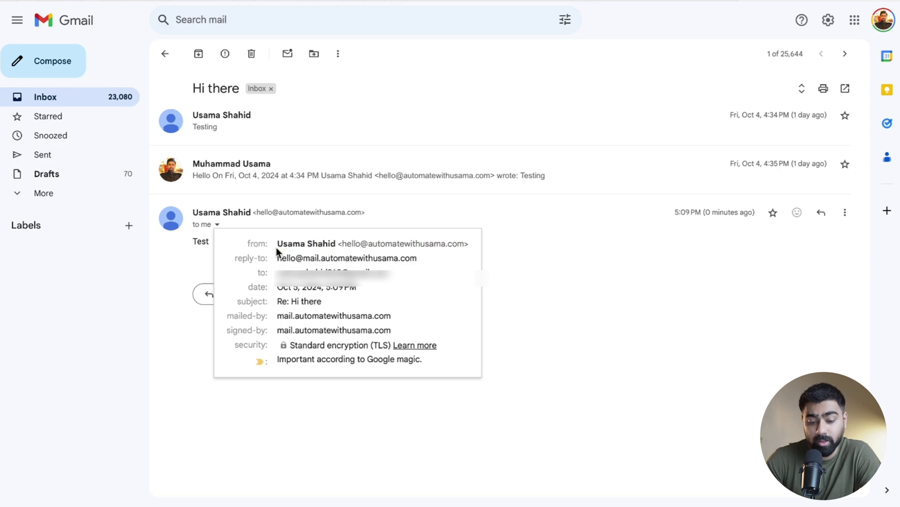
left_click_drag(277, 243, 450, 248)
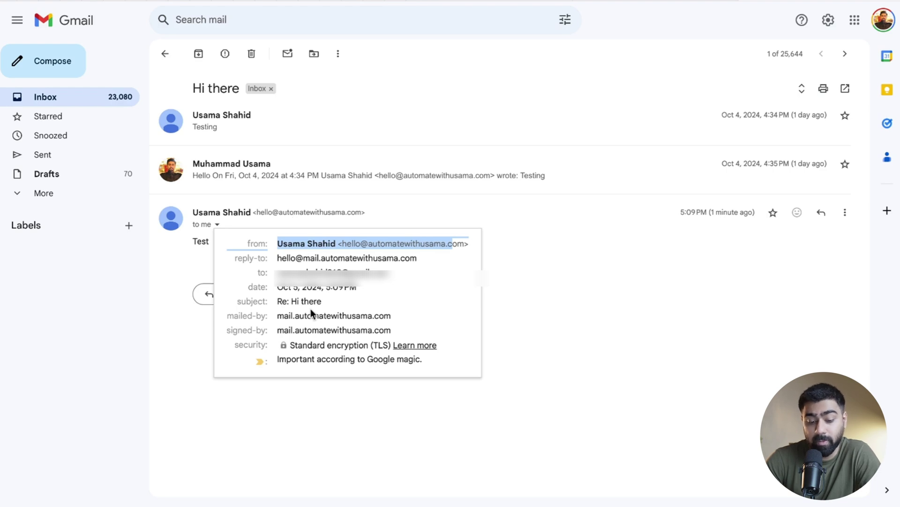
left_click_drag(277, 317, 390, 321)
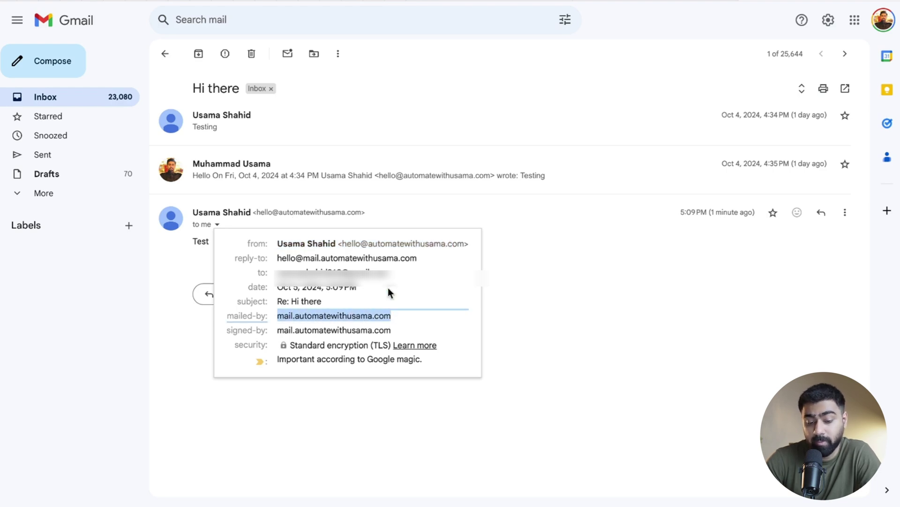
left_click_drag(367, 243, 450, 244)
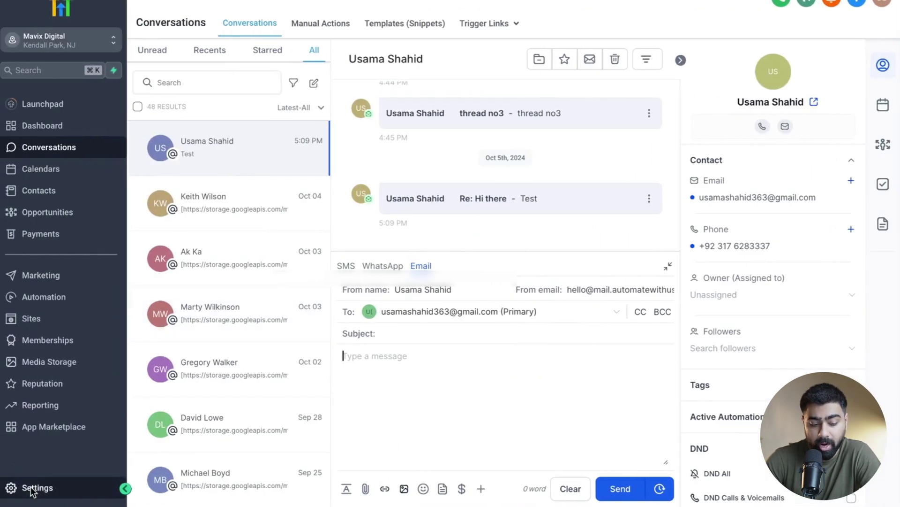
left_click(35, 485)
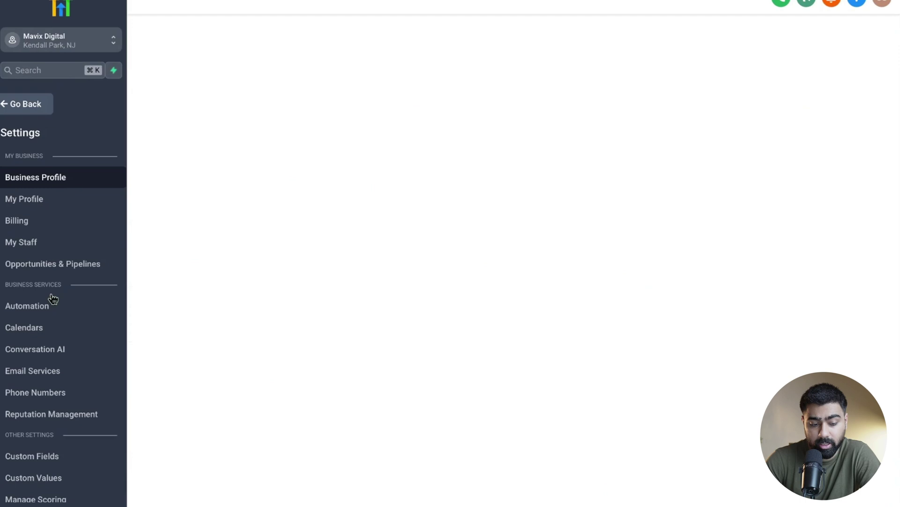
- Compare the dedicated domain's header sender name and email with the Gmail reply's sender
scroll(56, 329, "down", 1)
left_click(58, 348)
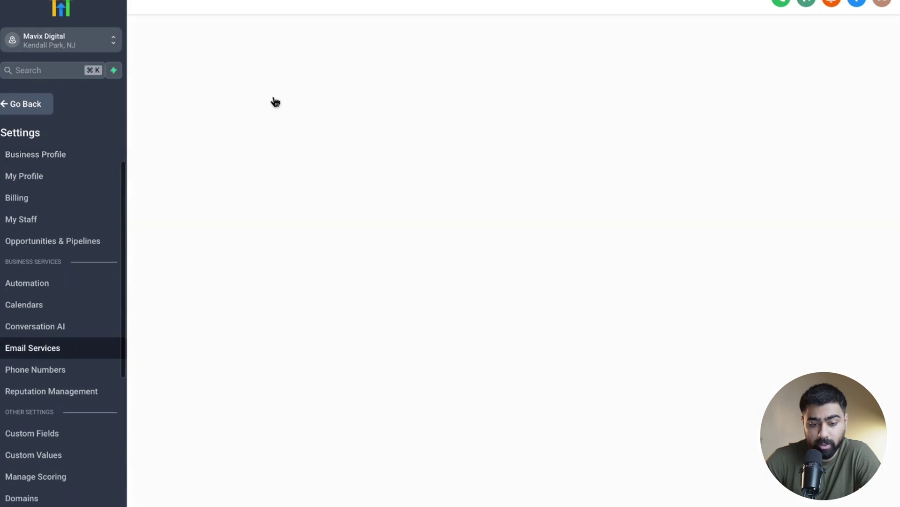
left_click(742, 112)
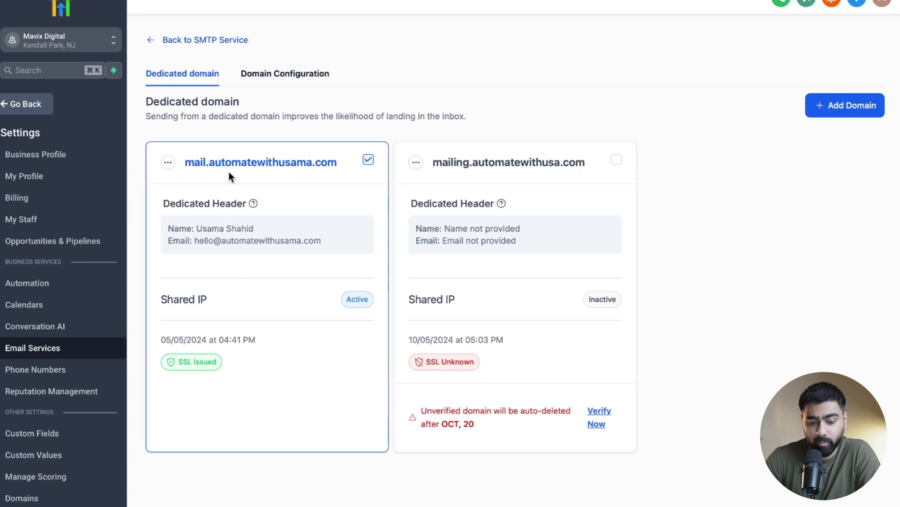
left_click_drag(229, 203, 246, 203)
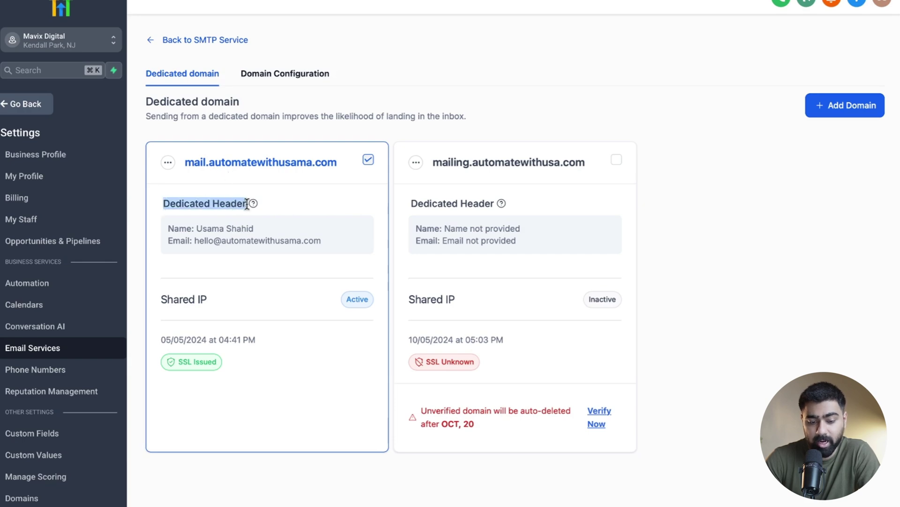
left_click_drag(168, 227, 335, 245)
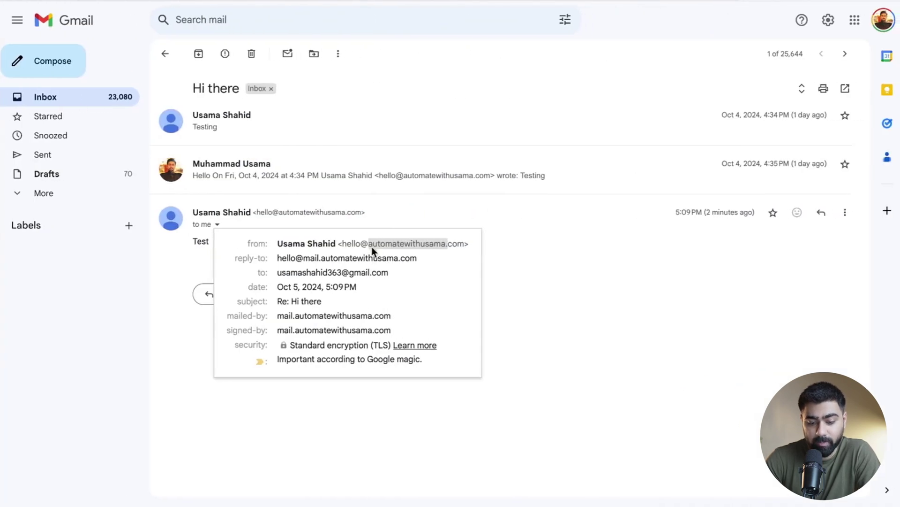
left_click_drag(371, 247, 371, 241)
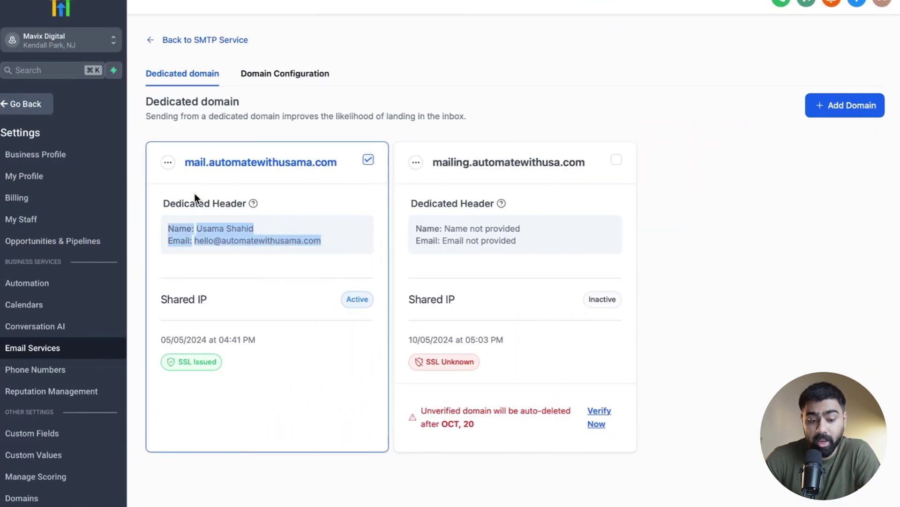
- Check the Set Headers settings for mail.automatewithusama.com against Gmail's mailed-by domain
left_click(169, 164)
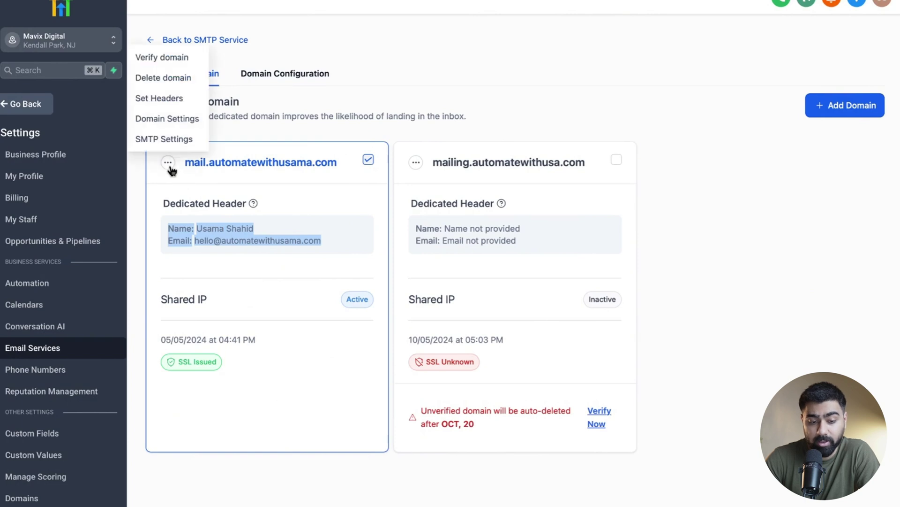
left_click(160, 101)
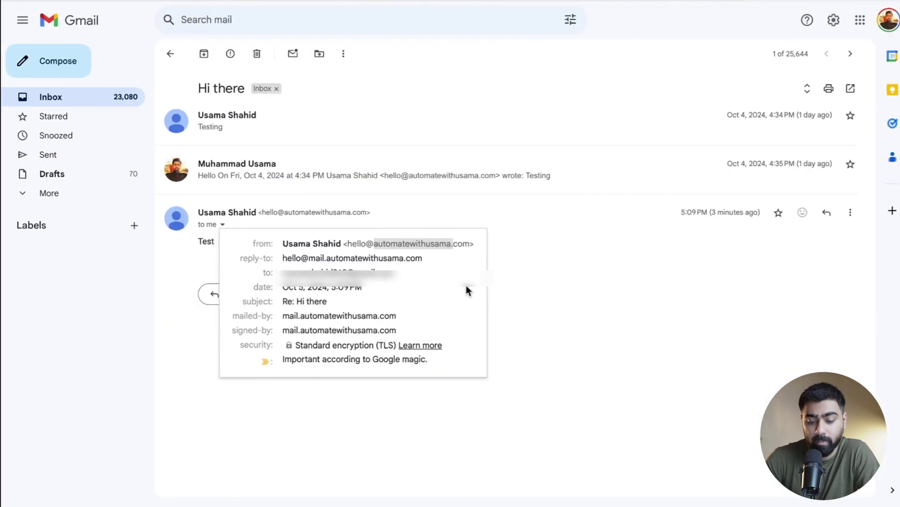
double_click(407, 243)
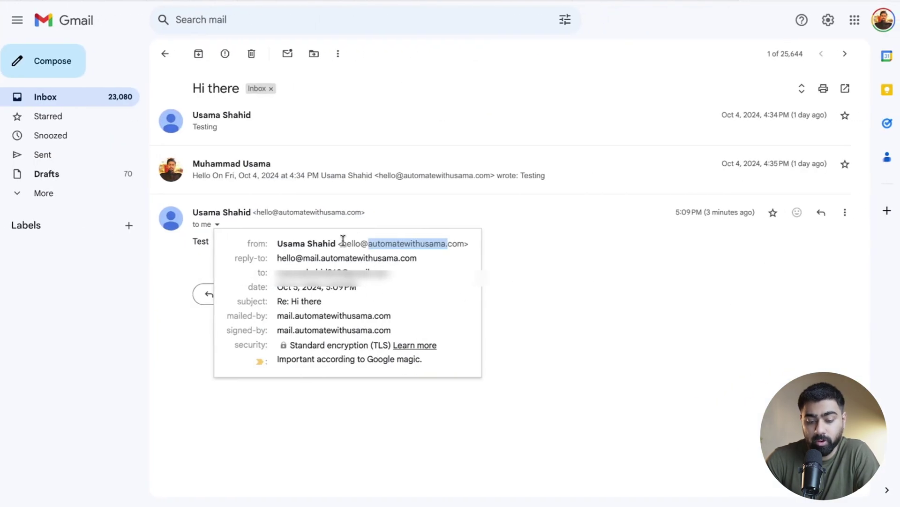
left_click_drag(276, 316, 418, 310)
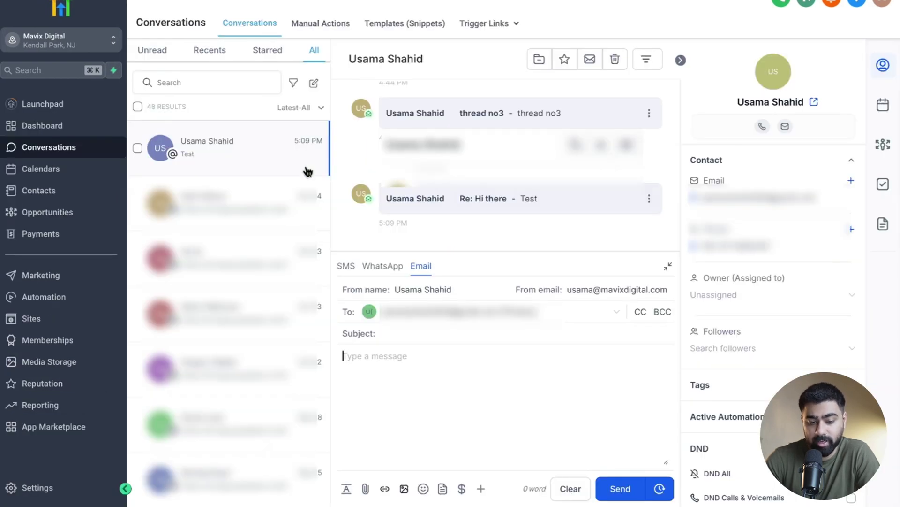
- Reply to Re: Hi there from Gmail and confirm it appears in the contact's Conversations thread
left_click(466, 201)
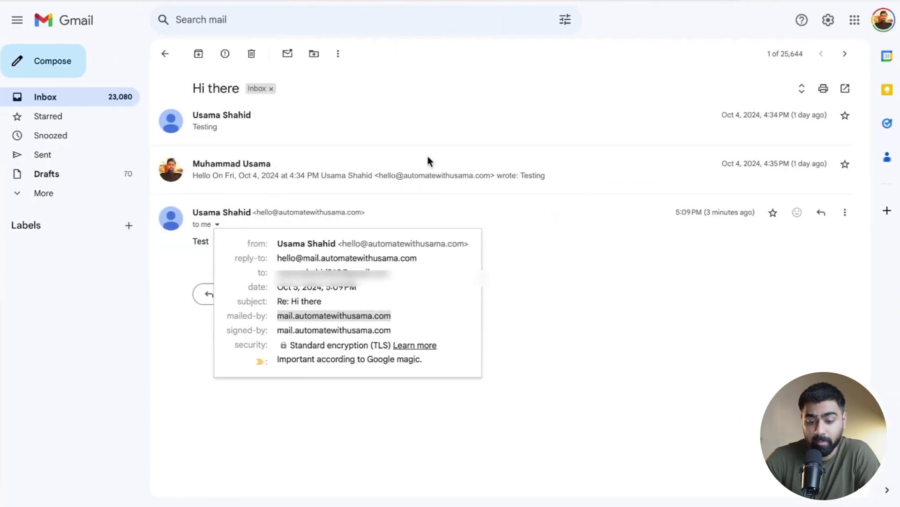
left_click(433, 125)
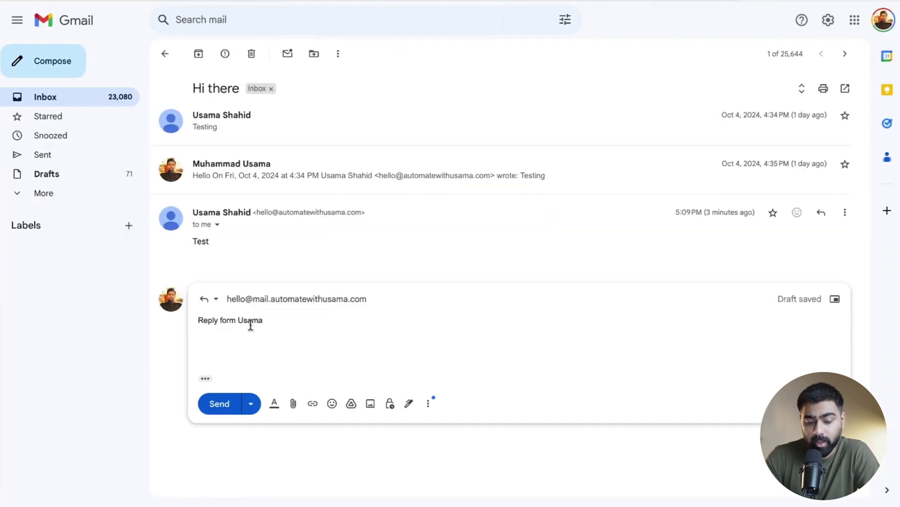
left_click_drag(281, 323, 168, 323)
left_click(215, 403)
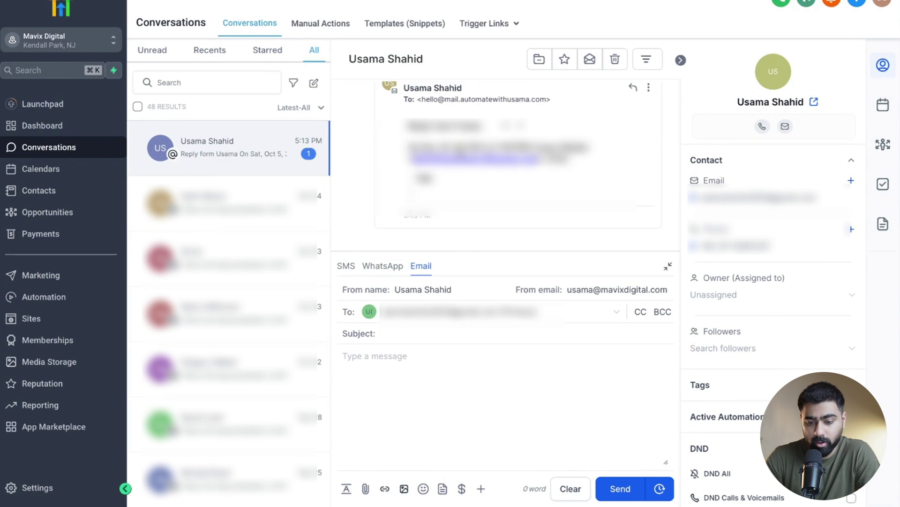
scroll(449, 149, "up", 1)
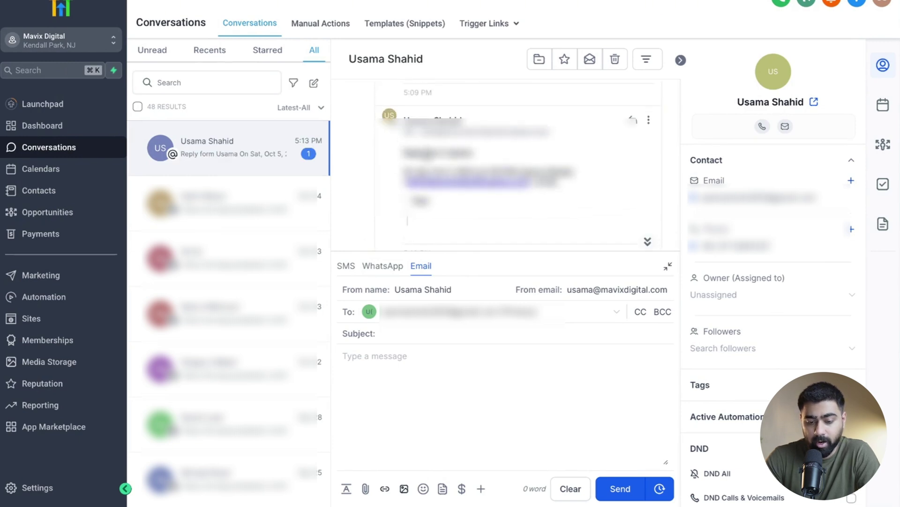
scroll(468, 147, "up", 2)
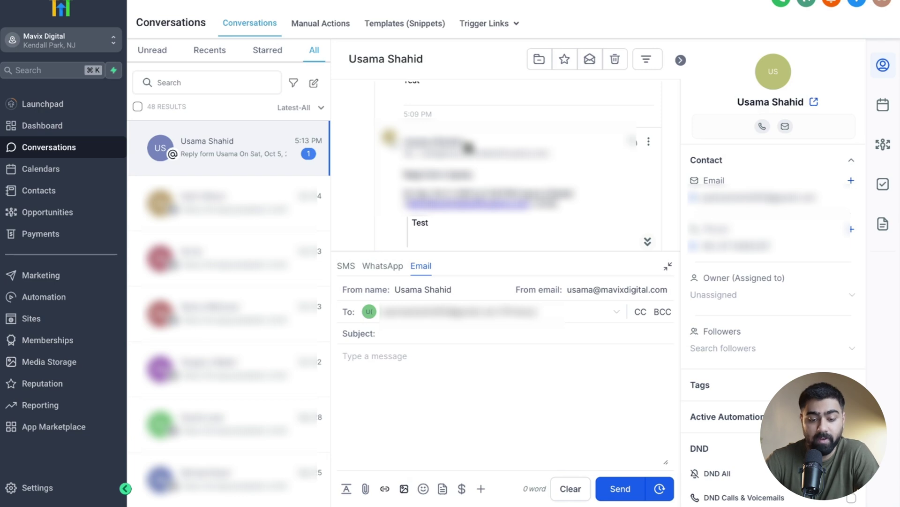
left_click(30, 487)
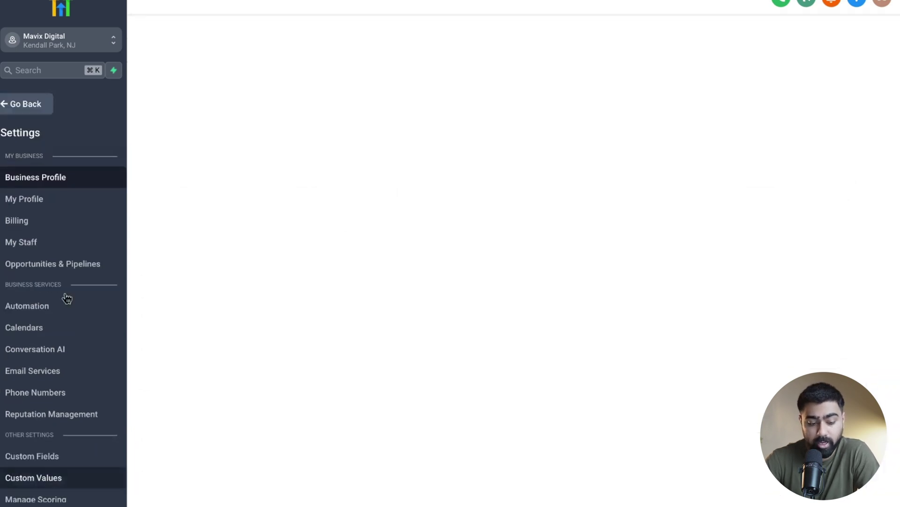
- Fill in the Reply Address in Email Services' Reply & Forward Settings, then return to Conversations
left_click(46, 372)
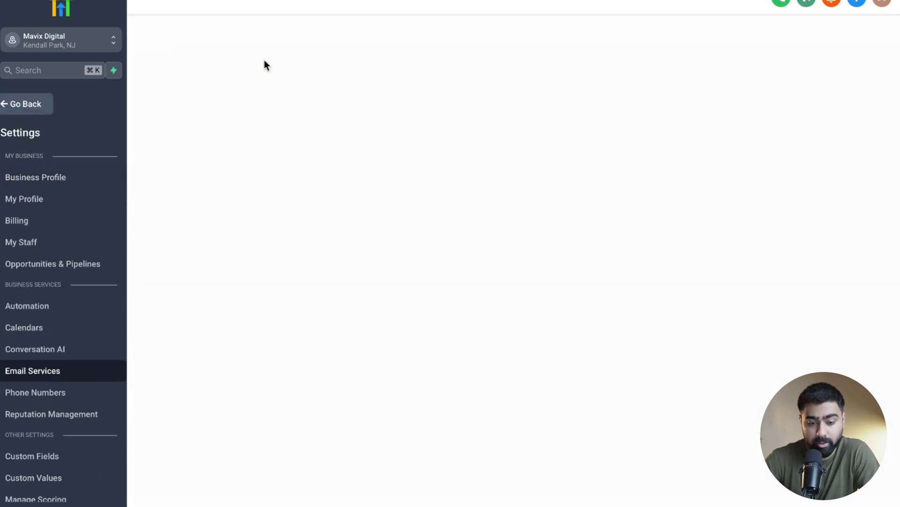
left_click(291, 75)
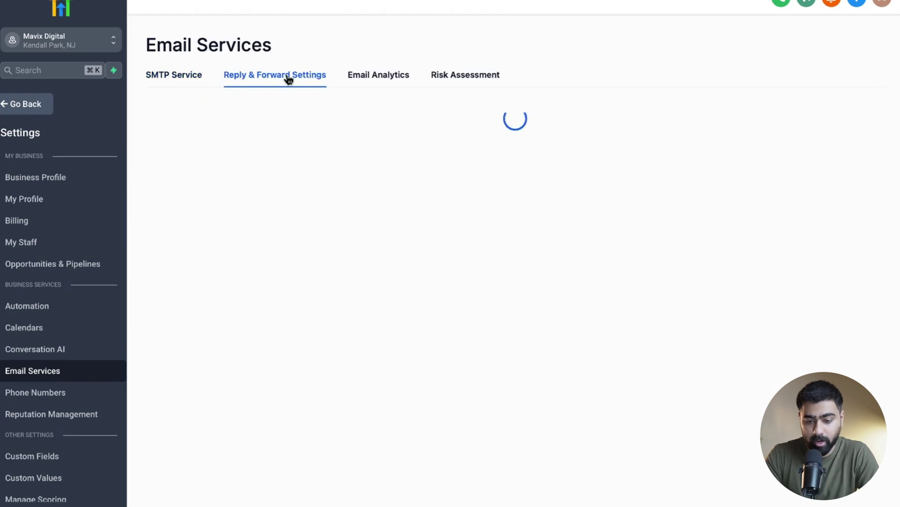
left_click(446, 386)
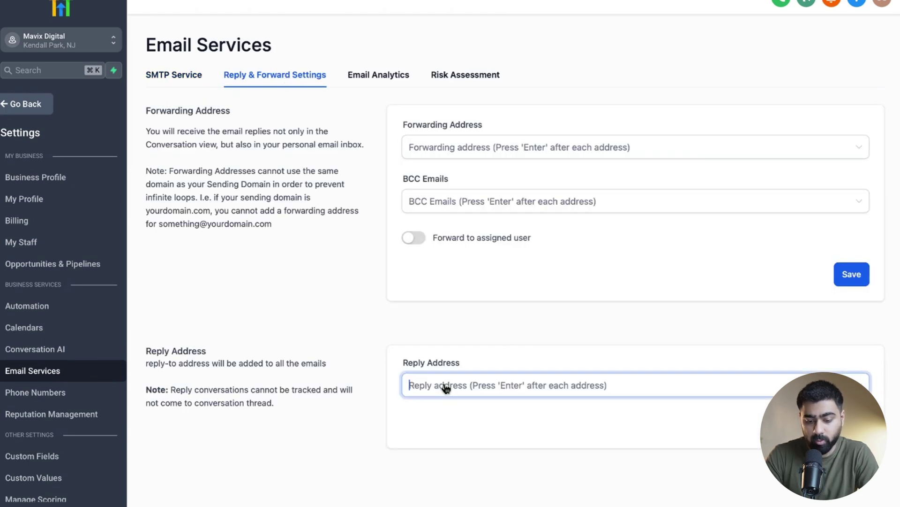
type("usan")
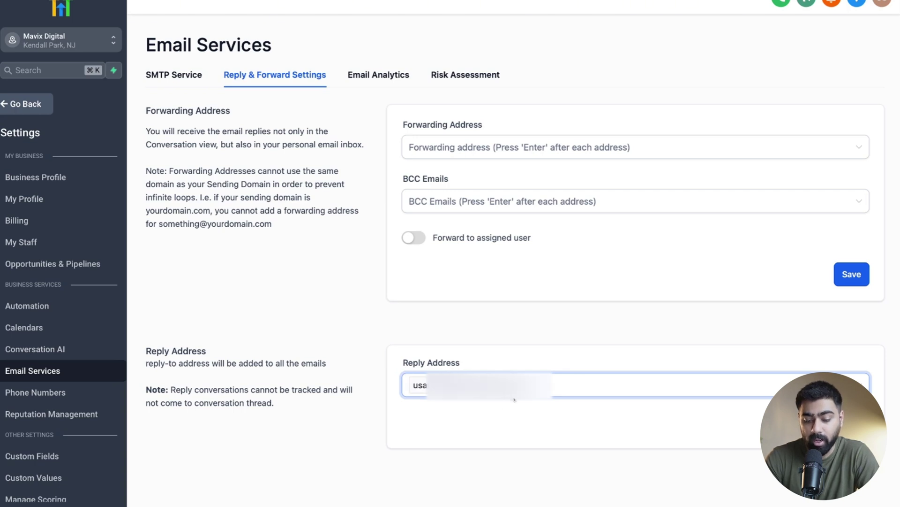
left_click(513, 349)
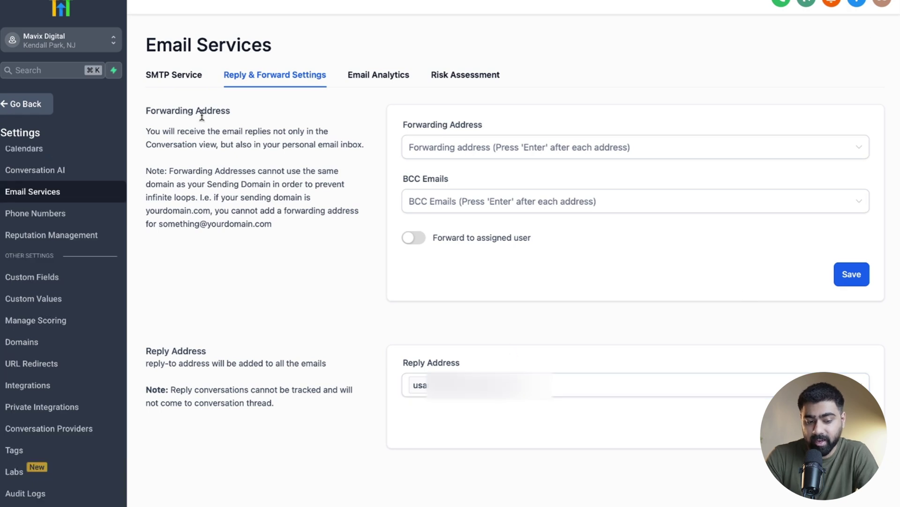
left_click(25, 103)
- Send the contact a new email with subject 'Thread number2' and body 'thread number2'
left_click(262, 145)
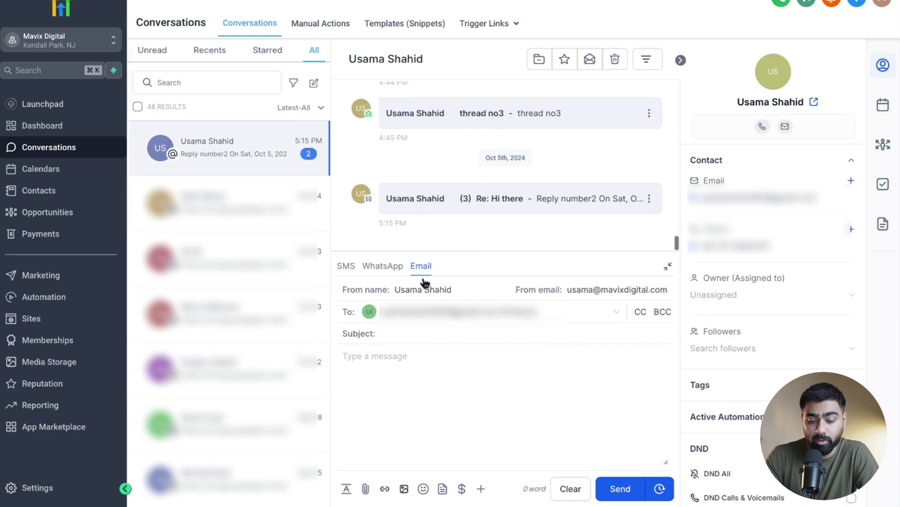
left_click(401, 334)
type("Th")
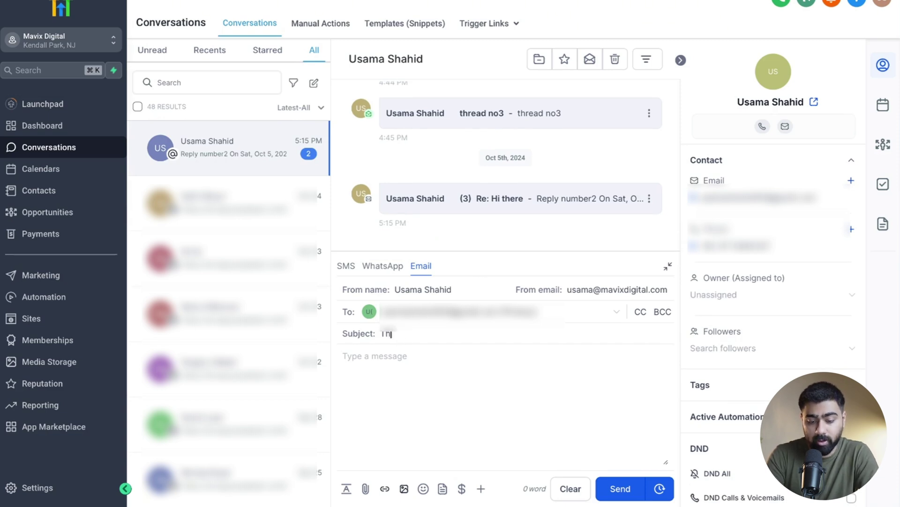
type("read number2")
left_click(418, 356)
type("thread number2")
key("ctrl+a")
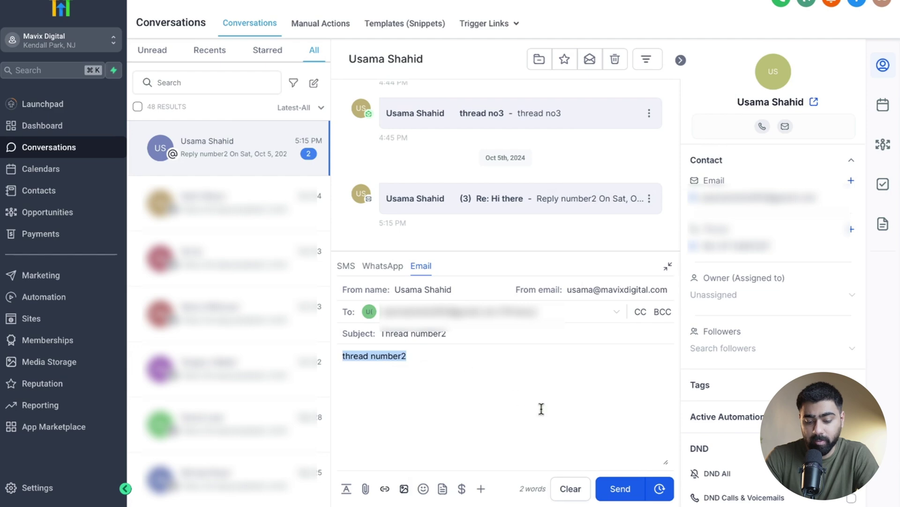
left_click(623, 488)
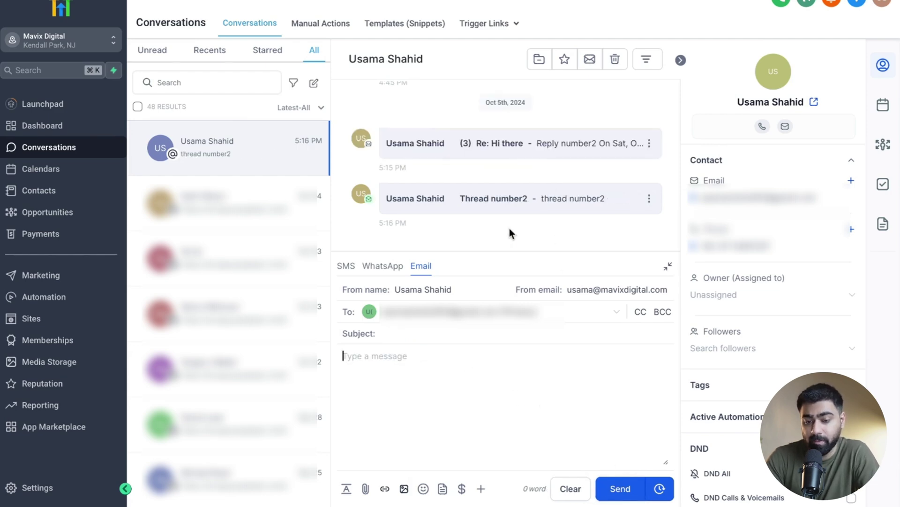
key("ctrl+Right")
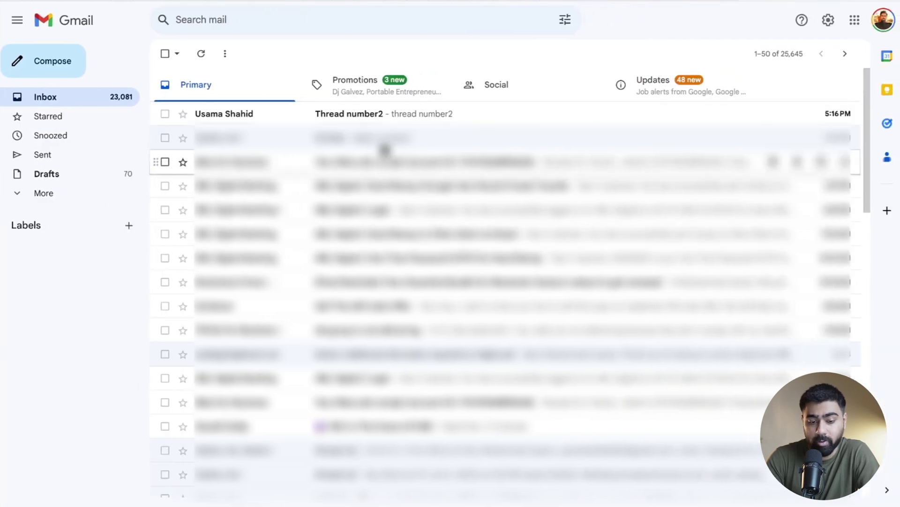
- Reply 'Reply number 2' to the Thread number2 email in Gmail
left_click(332, 115)
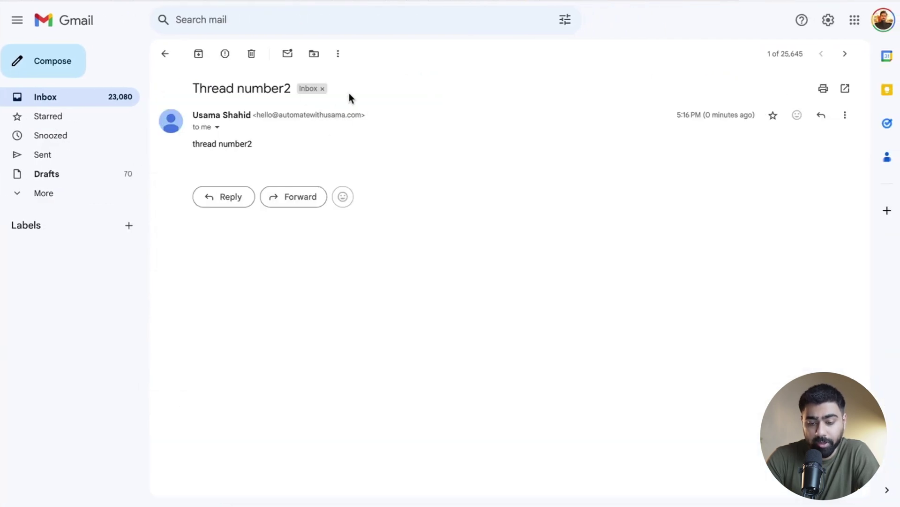
left_click(254, 190)
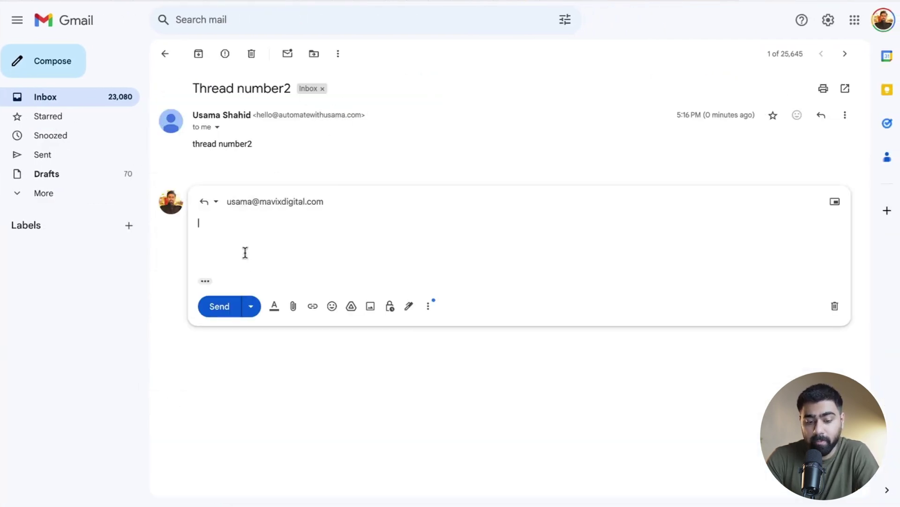
type("Reply number 2")
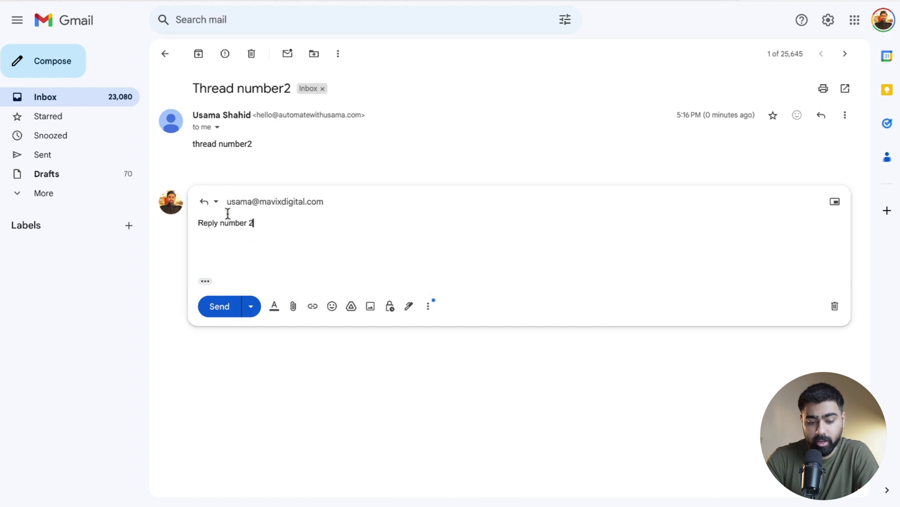
left_click(229, 302)
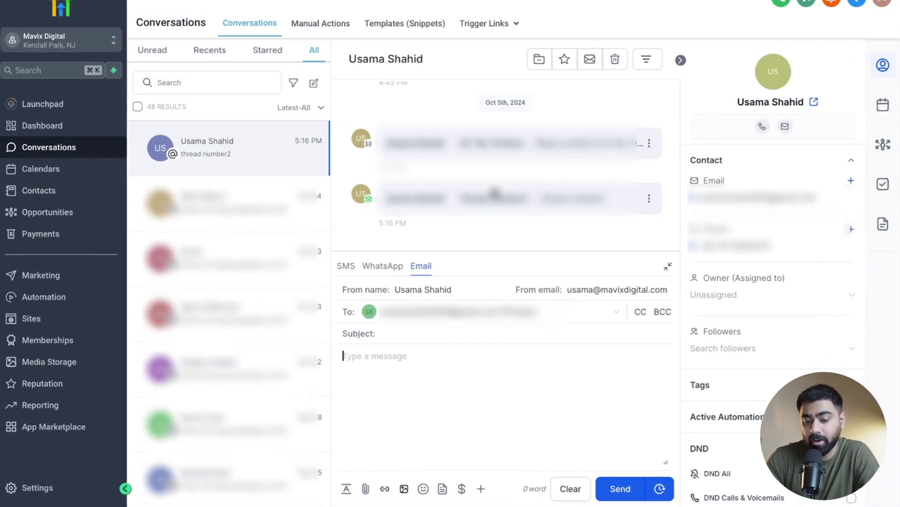
- Open Re: Thread number2 in the other inbox and check the Reply number 2 text
left_click(481, 146)
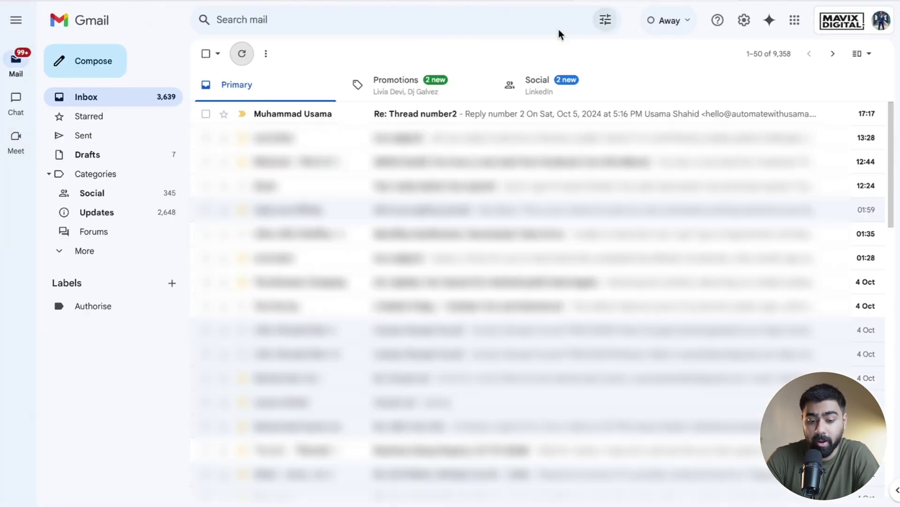
left_click(303, 114)
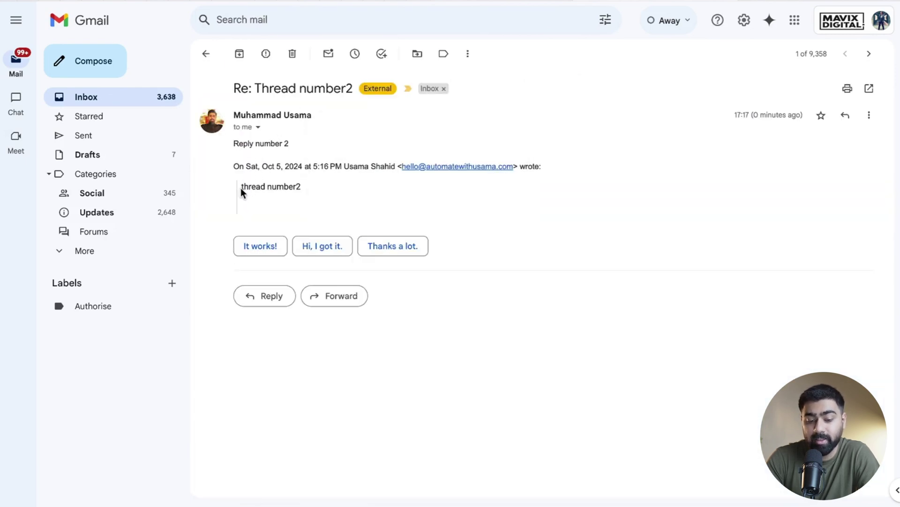
left_click_drag(241, 187, 317, 188)
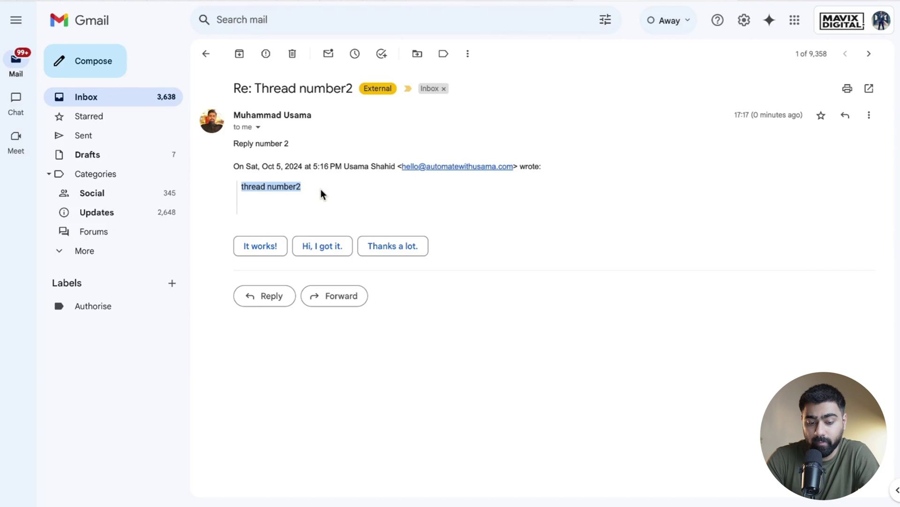
left_click(278, 145)
left_click_drag(233, 144, 315, 149)
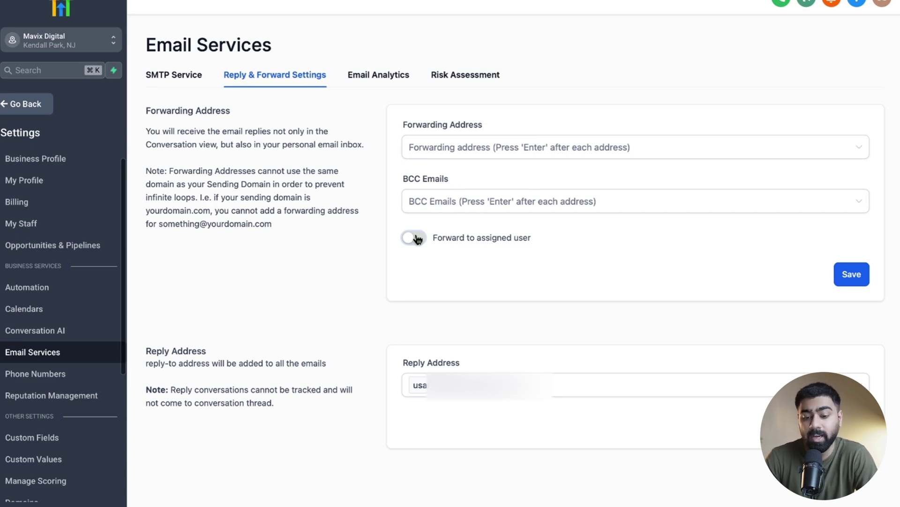
- Check the SMTP service's default sending domain, then return to Reply & Forward Settings
left_click(446, 147)
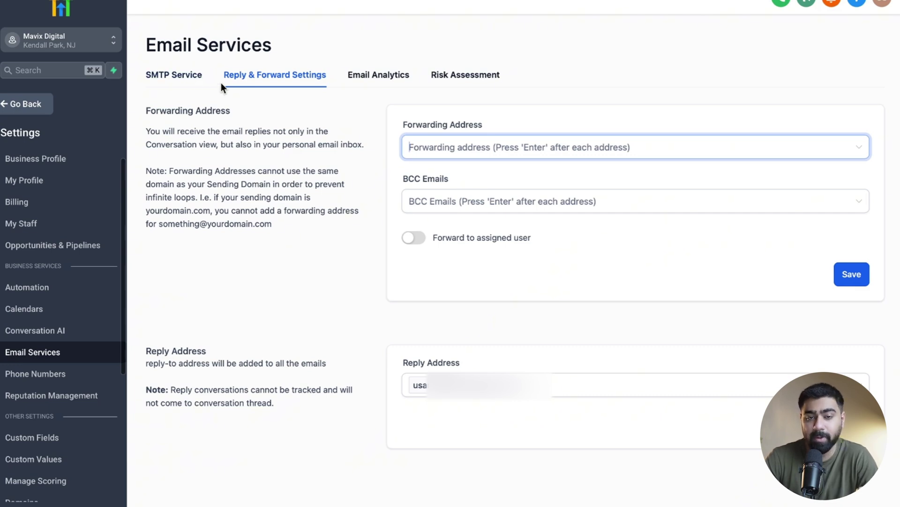
left_click(183, 79)
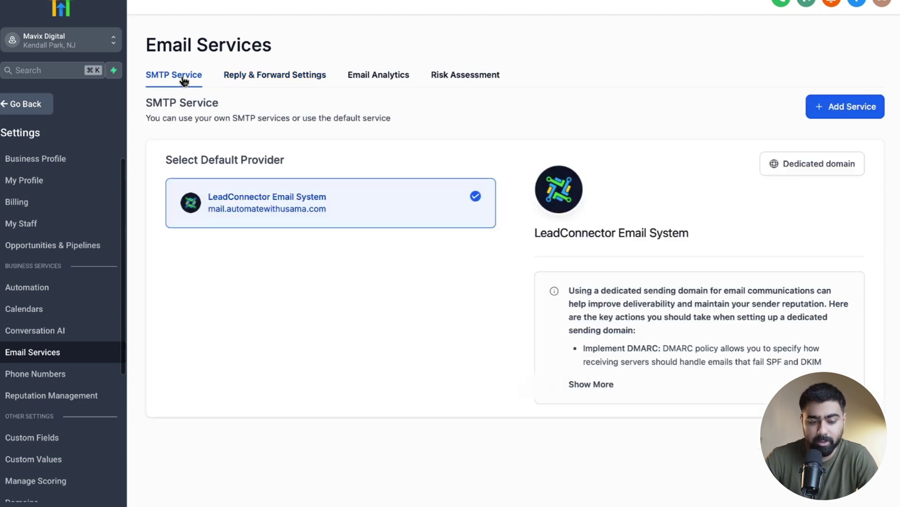
left_click_drag(337, 215, 231, 215)
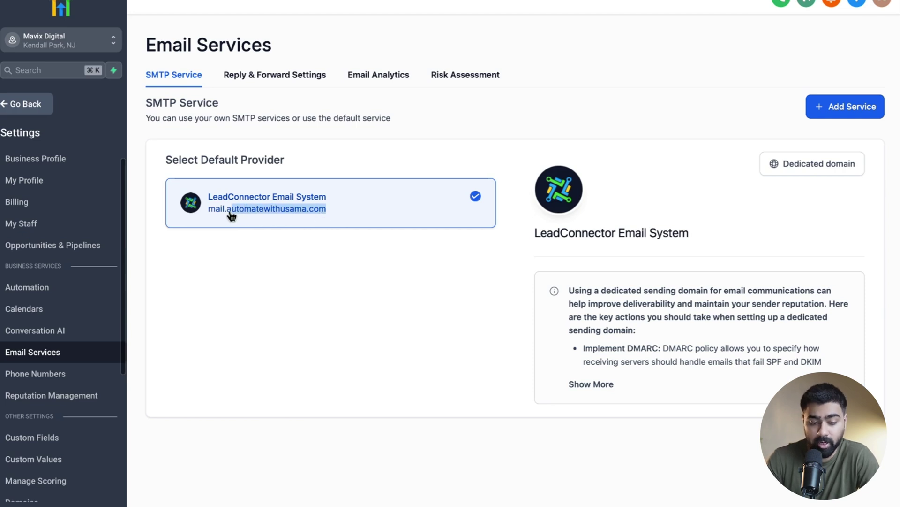
left_click(290, 96)
left_click(285, 82)
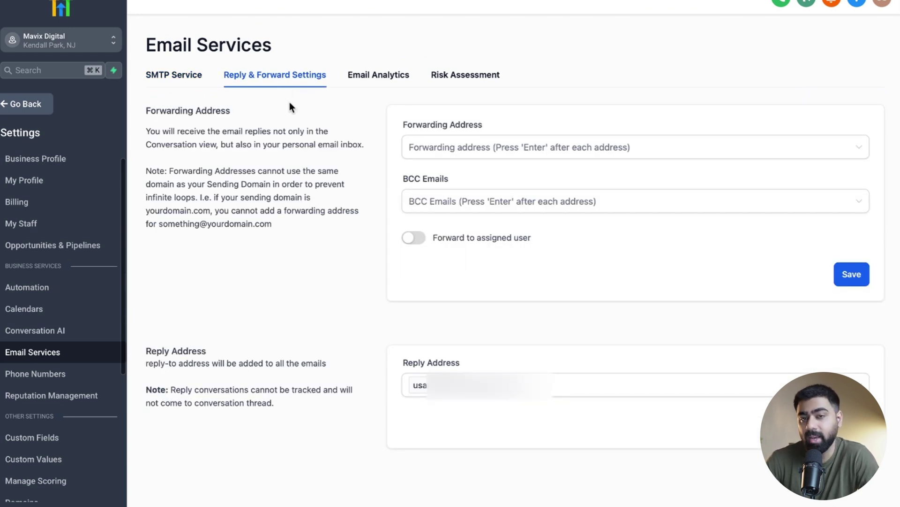
- Add the personal Gmail as forwarding address, leaving forwarding to the assigned user off
left_click(413, 147)
key("super+v")
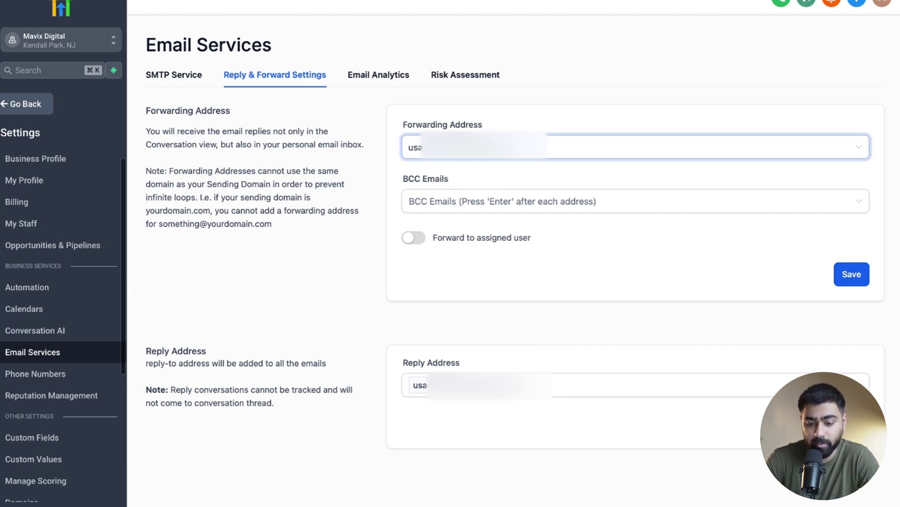
key("Return")
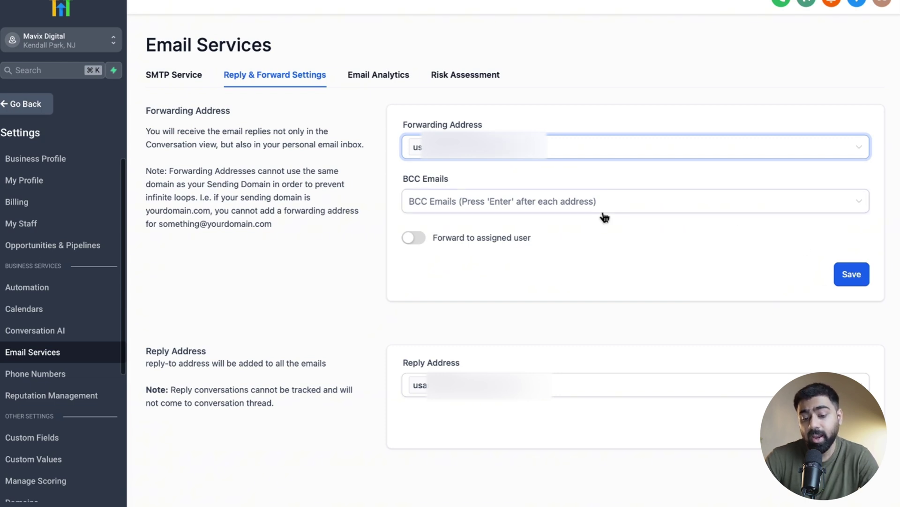
left_click(451, 202)
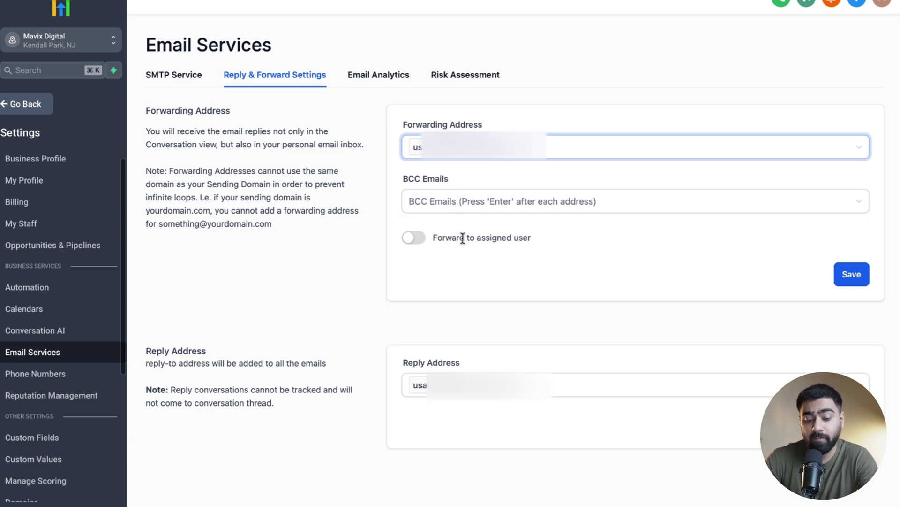
left_click(420, 245)
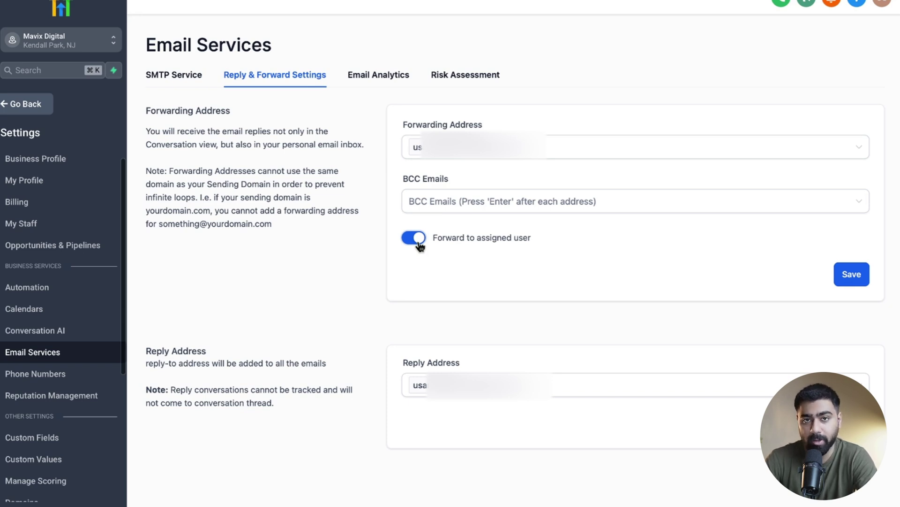
left_click(414, 237)
left_click(469, 147)
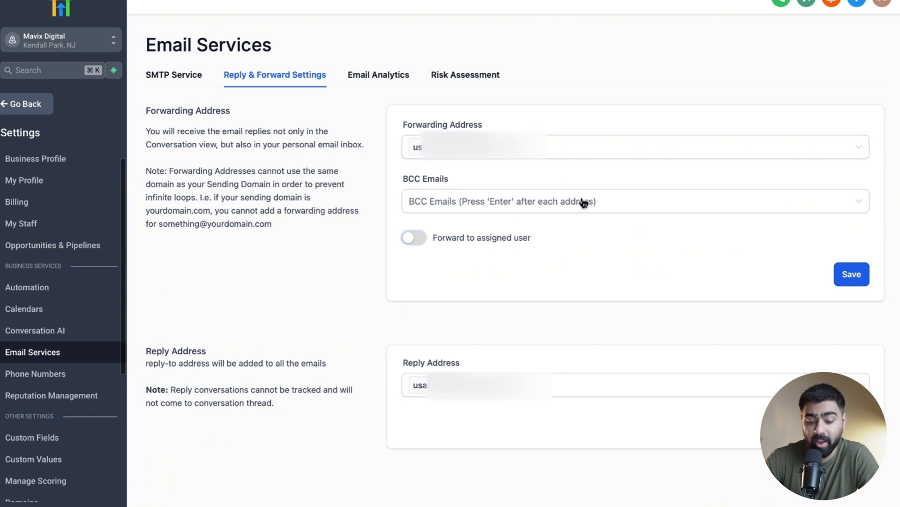
- Clear the reply address, save the settings, and go to the test contact's conversation
left_click(487, 385)
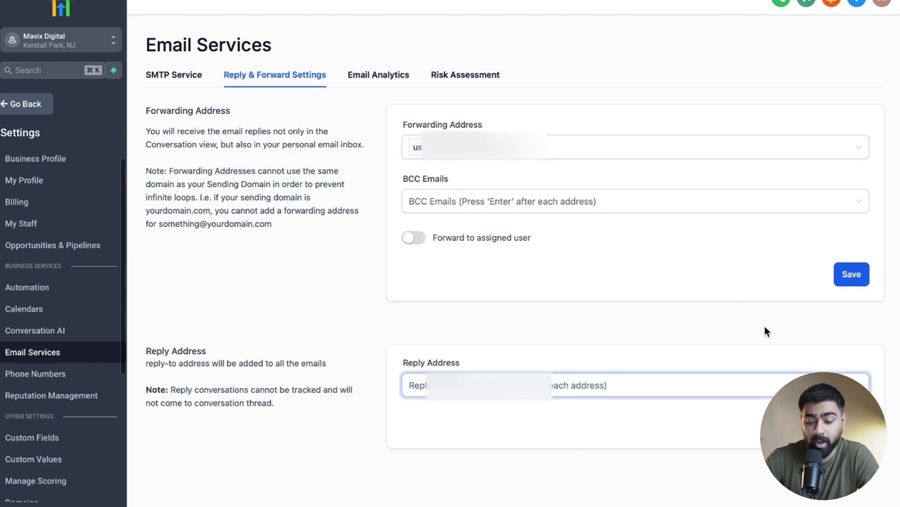
left_click(846, 276)
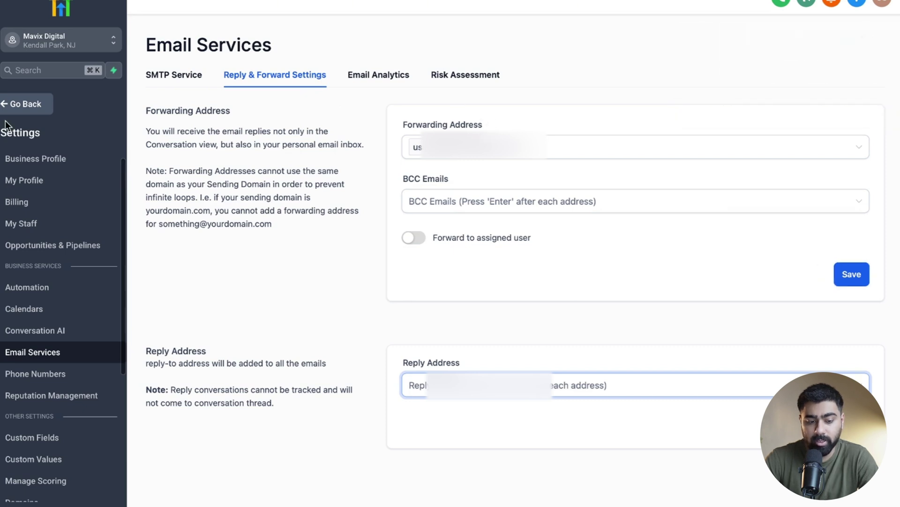
left_click(17, 106)
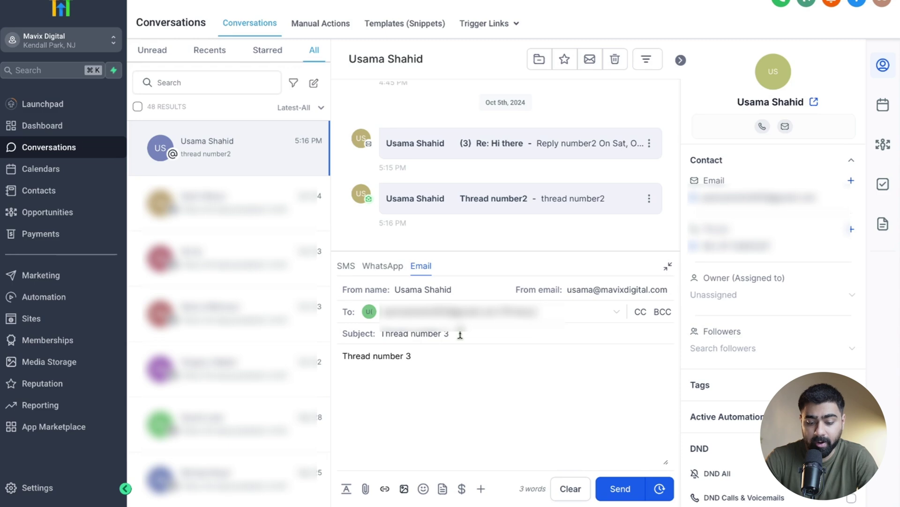
- Send the Thread number 3 email from GHL and answer it in Gmail with 'reply 3'
left_click(615, 486)
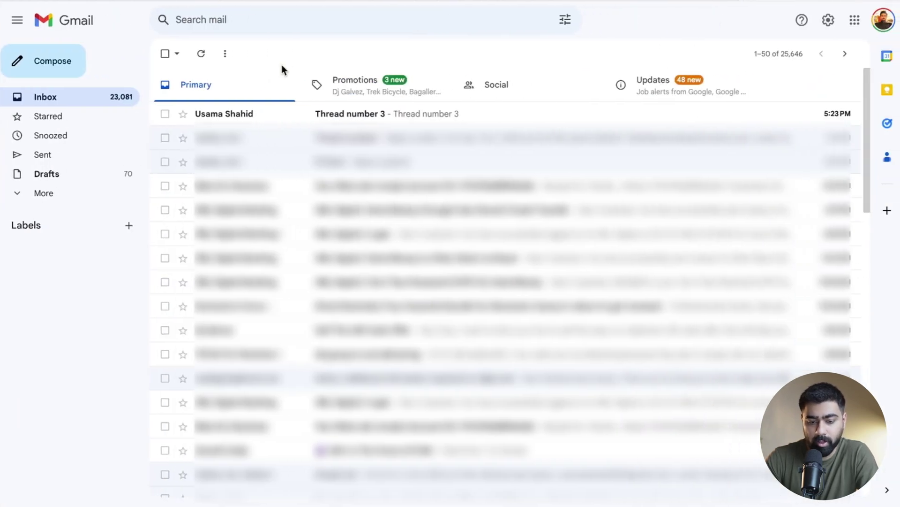
left_click(272, 118)
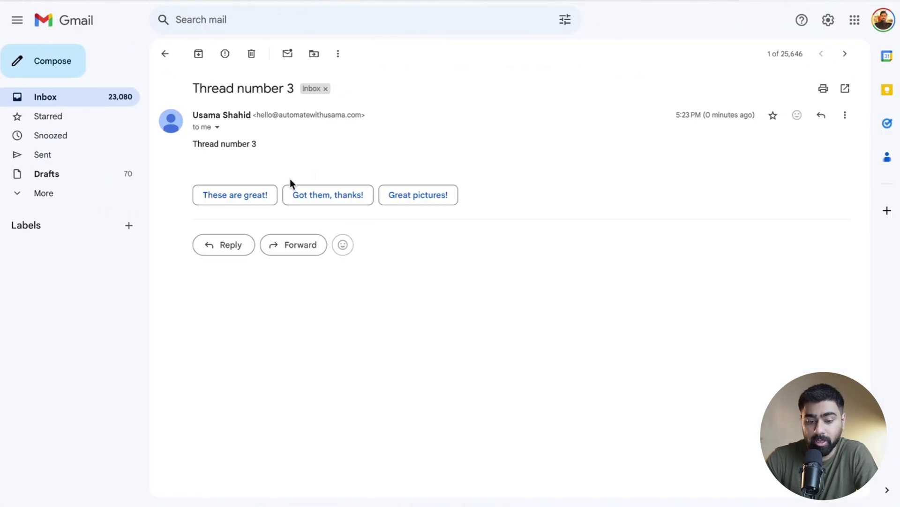
left_click(236, 243)
type("reply")
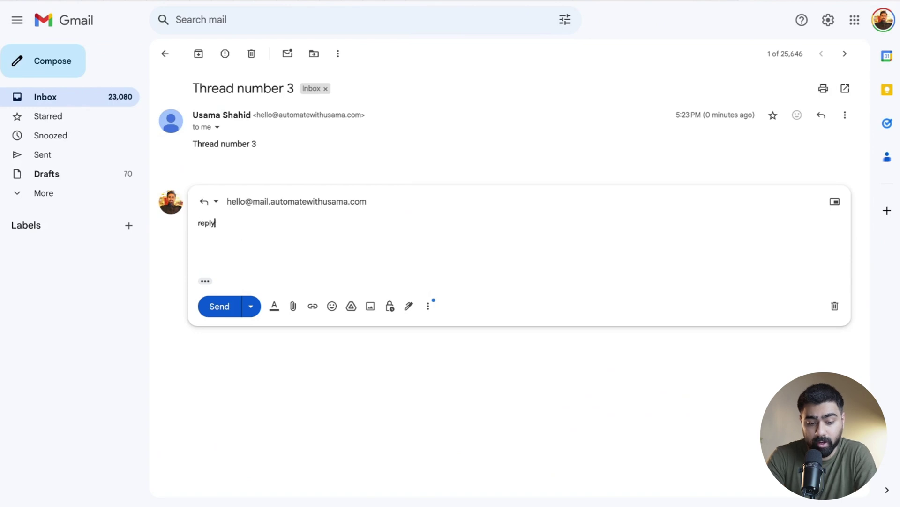
type(" 3")
left_click(211, 306)
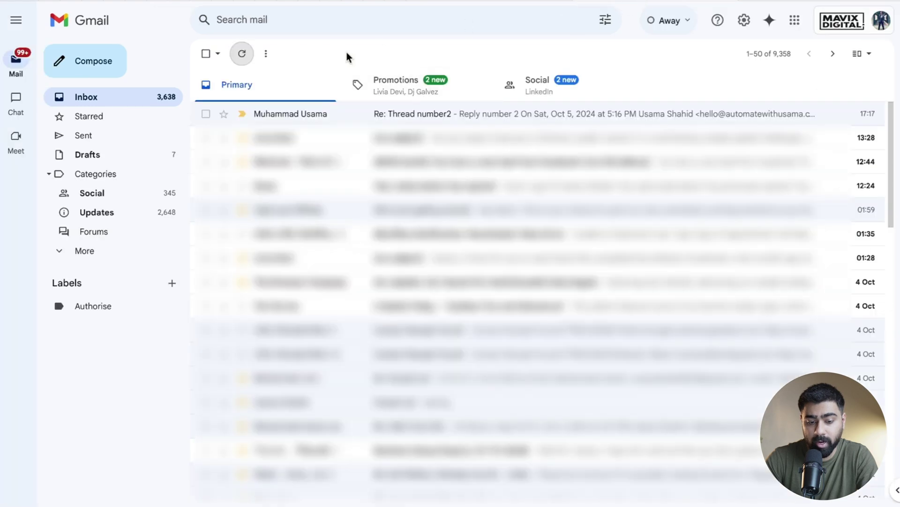
- Confirm the other inbox received the forwarded 'reply 3' in Re: Thread number 3
left_click(243, 55)
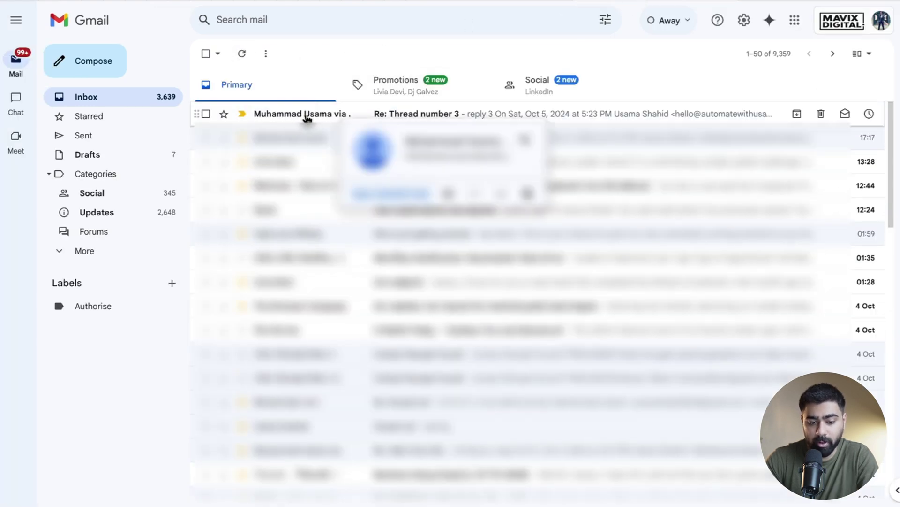
left_click(303, 116)
left_click_drag(242, 186, 304, 185)
left_click(253, 144)
left_click_drag(235, 143, 265, 149)
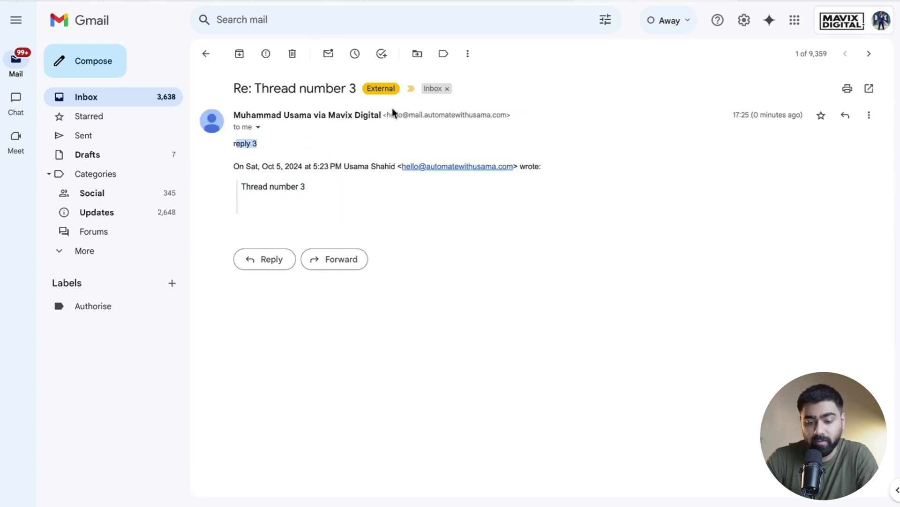
left_click_drag(387, 117, 507, 116)
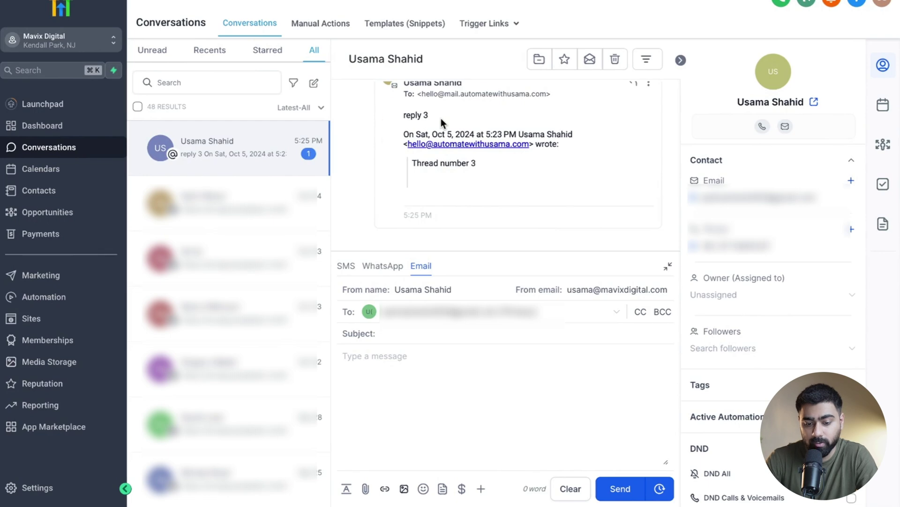
- Answer the 'Reply from GHL1' message in Gmail with 'reply4'
left_click(633, 124)
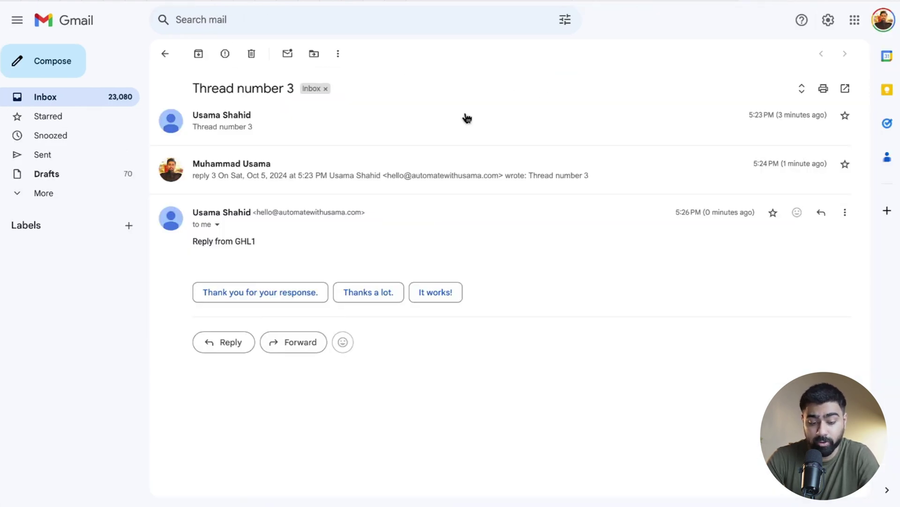
type("rreply")
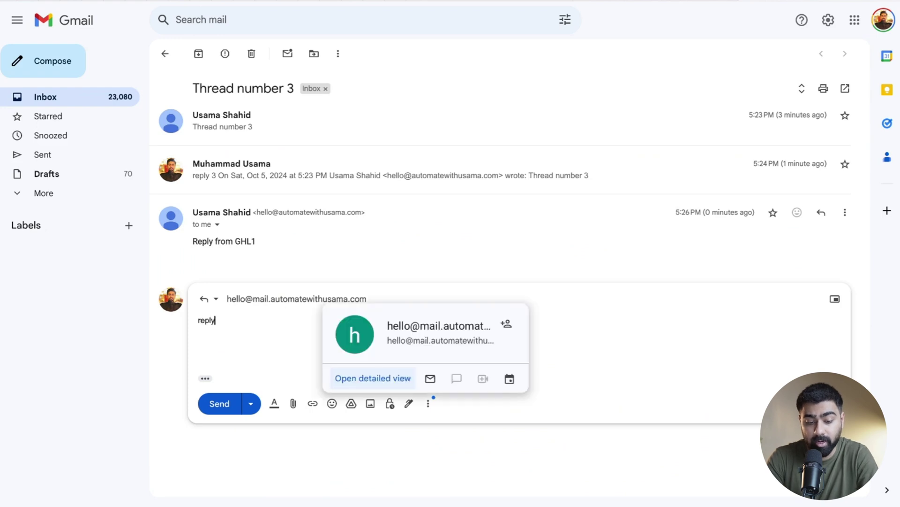
type("4")
left_click(215, 412)
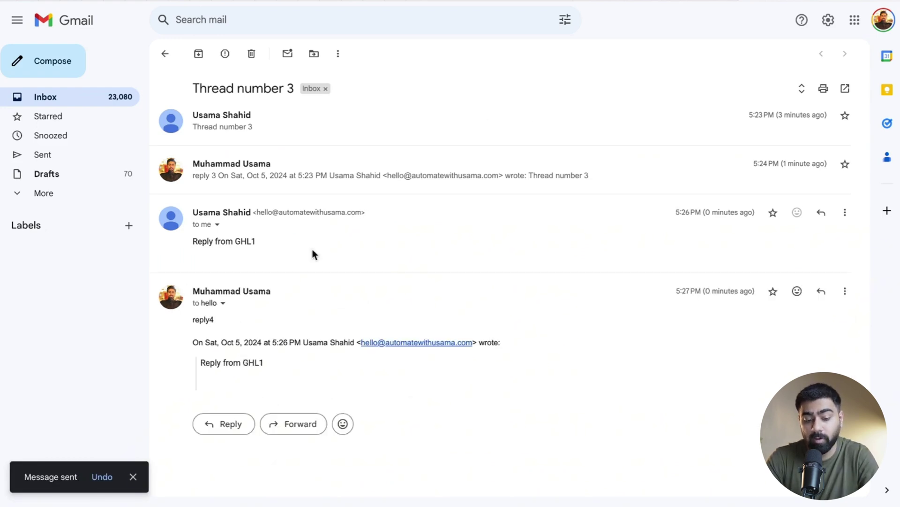
left_click_drag(191, 242, 274, 245)
left_click(278, 240)
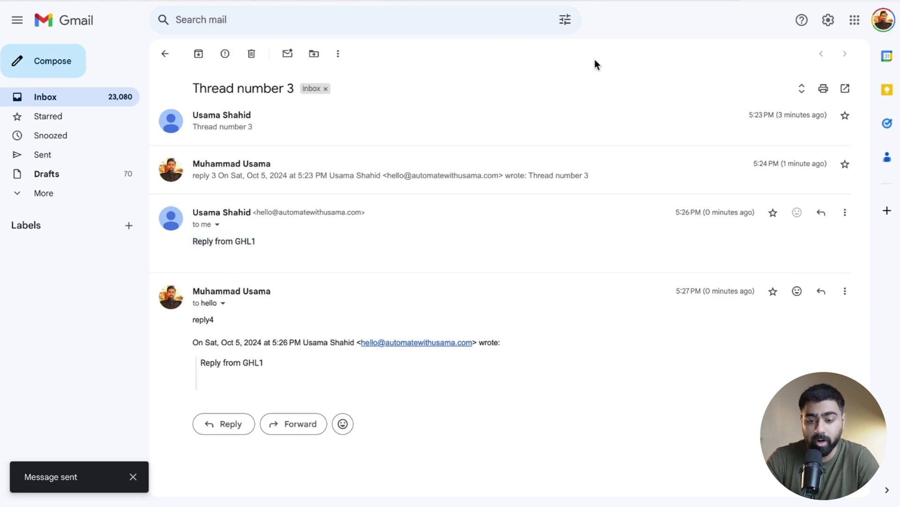
- Verify the forwarded reply4 arrived in the other account's Re: Thread number 3 conversation
left_click(650, 4)
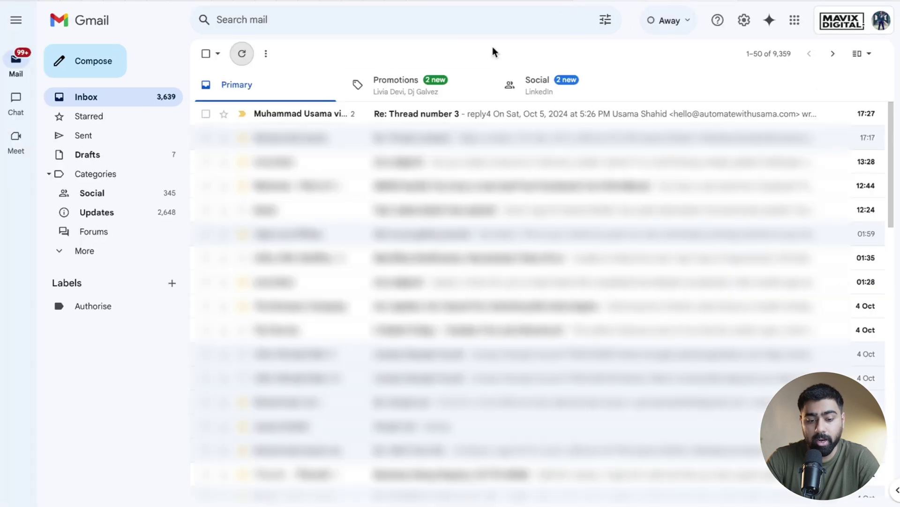
left_click(362, 118)
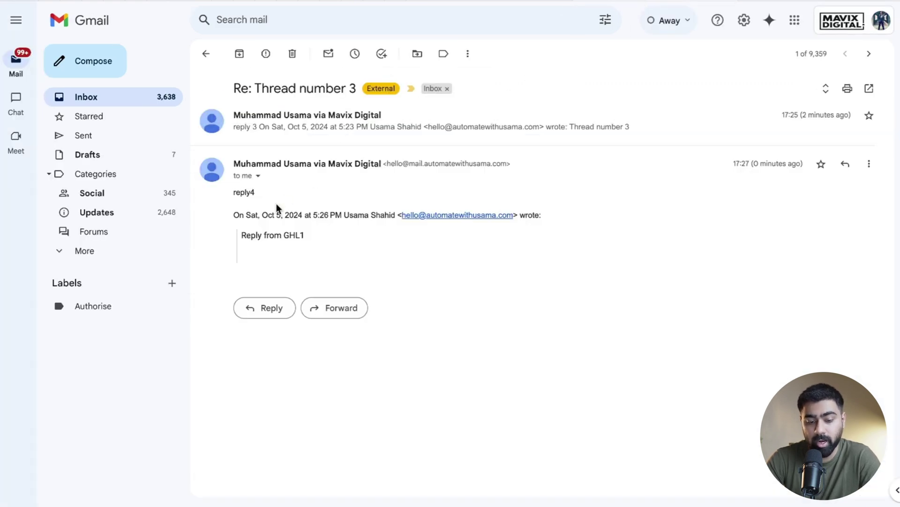
double_click(241, 193)
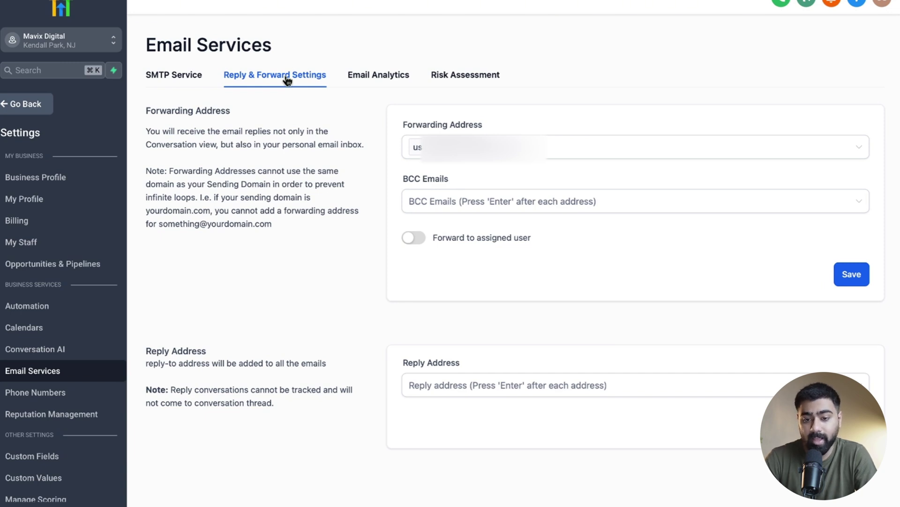
- Delete the forwarding address and save, leaving reply and BCC empty, then return to SMTP Service
left_click(425, 384)
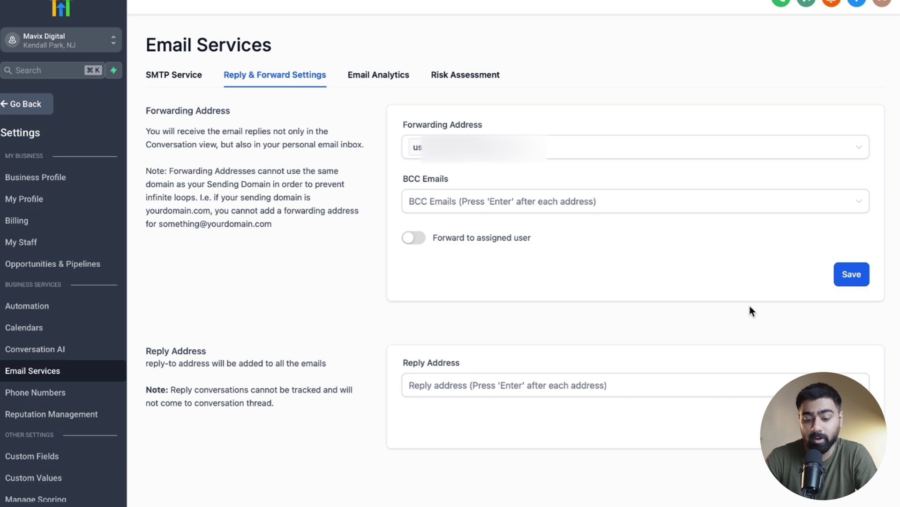
left_click(553, 212)
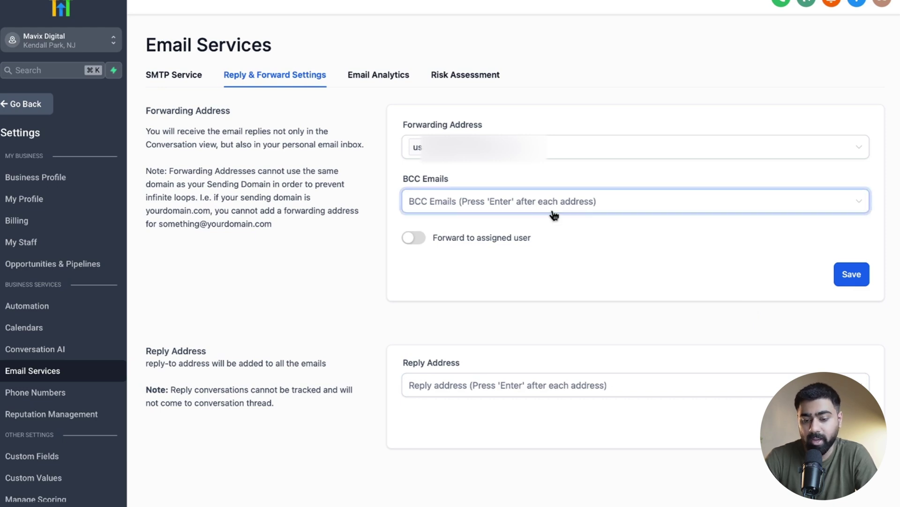
left_click(523, 160)
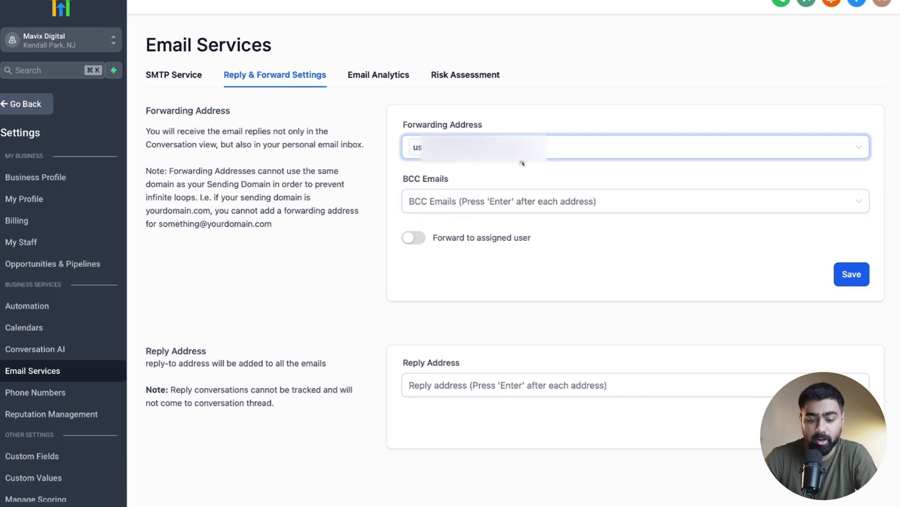
key("BackSpace")
key("BackSpace")
key("BackSpace")
key("BackSpace")
key("BackSpace")
key("BackSpace")
key("BackSpace")
key("BackSpace")
key("BackSpace")
key("BackSpace")
key("BackSpace")
key("BackSpace")
key("BackSpace")
key("BackSpace")
key("BackSpace")
key("BackSpace")
key("BackSpace")
key("BackSpace")
key("BackSpace")
key("BackSpace")
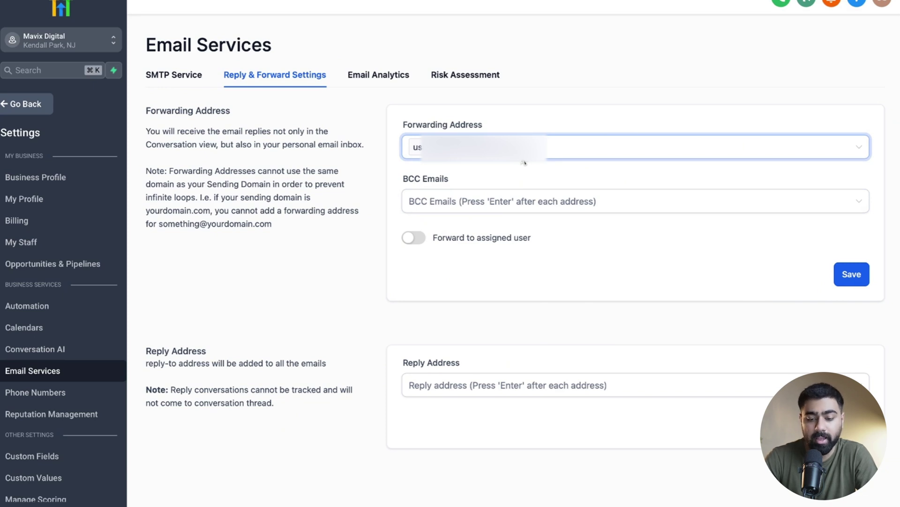
left_click(854, 282)
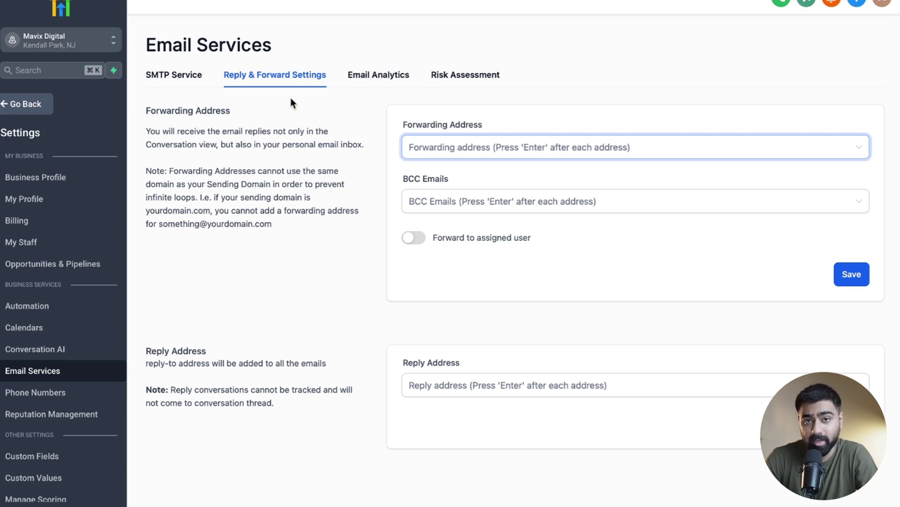
left_click(192, 83)
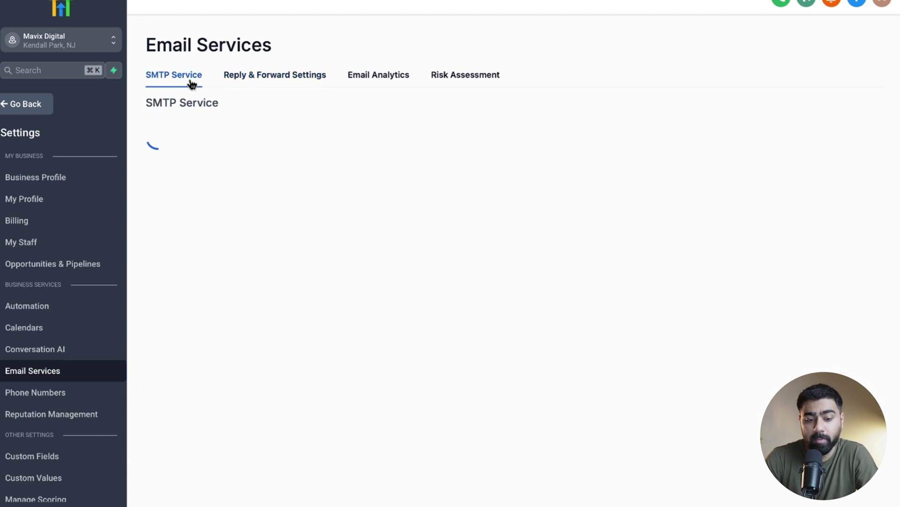